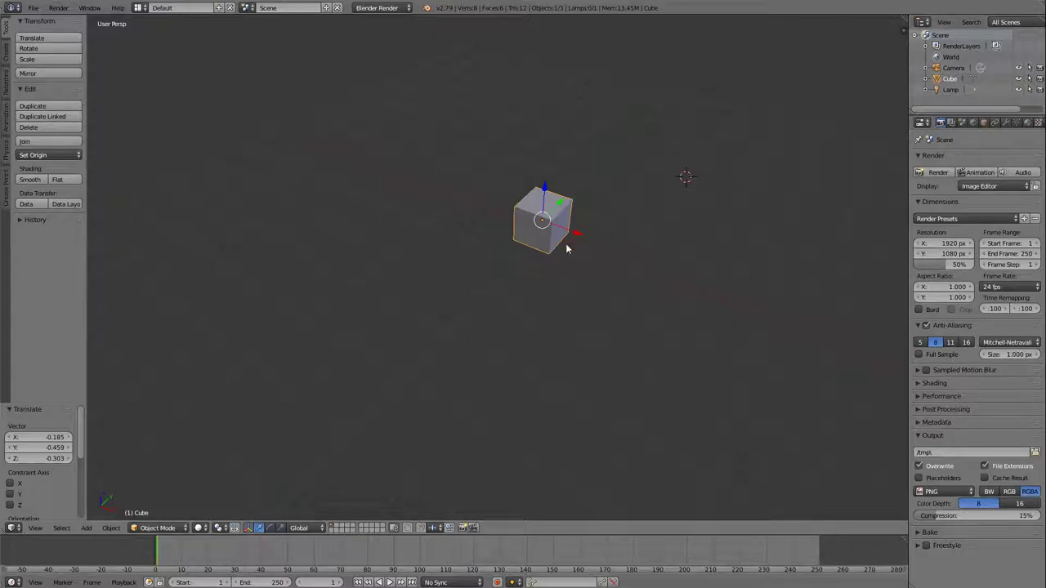
Deselect and reselect all objects, and set the render engine to Cycles Render.
{"action": "key", "text": "a"}
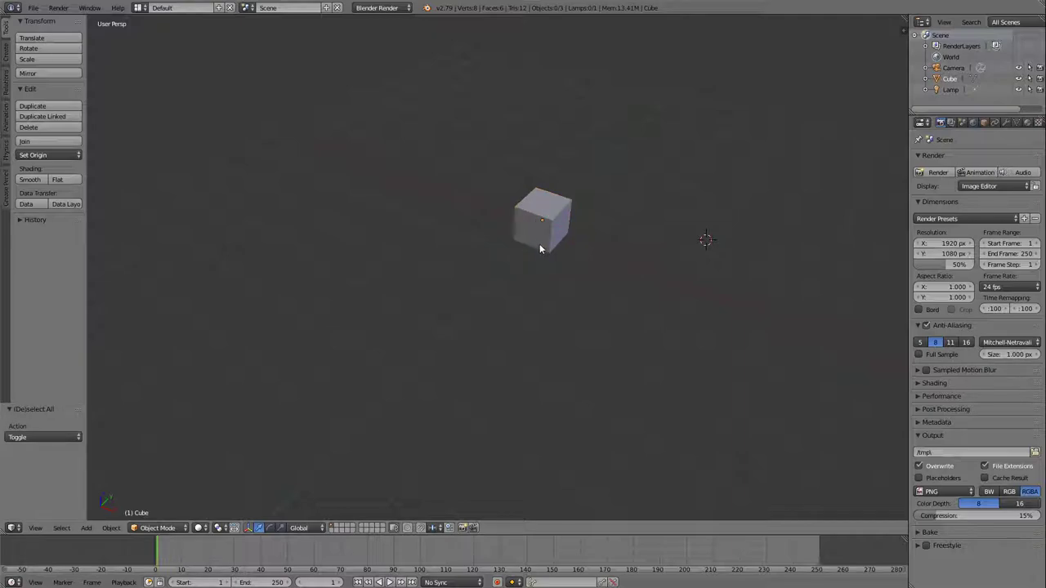
{"action": "key", "text": "a"}
{"action": "left_click", "coordinate": [376, 9]}
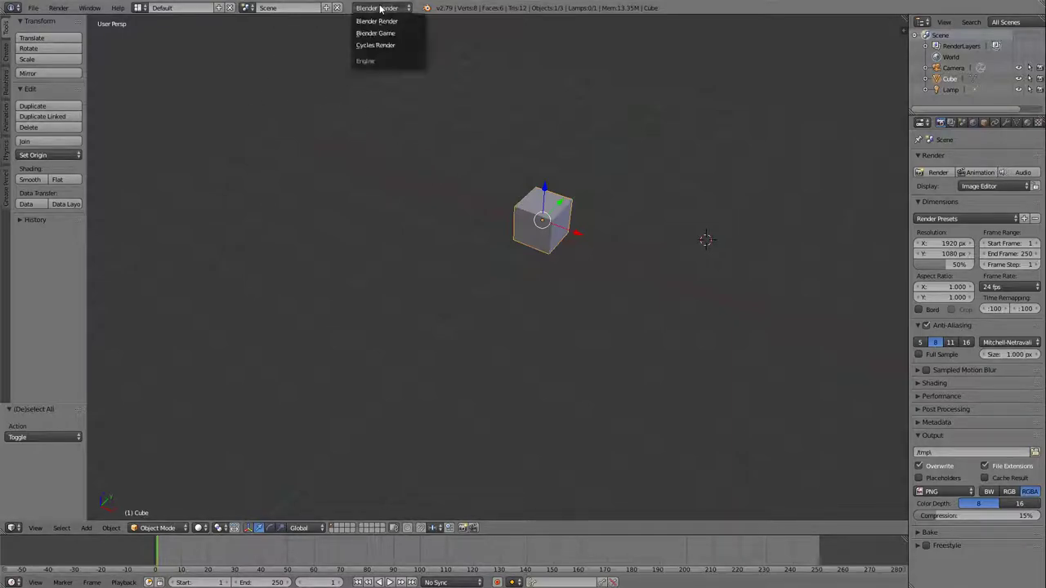
{"action": "left_click", "coordinate": [381, 47]}
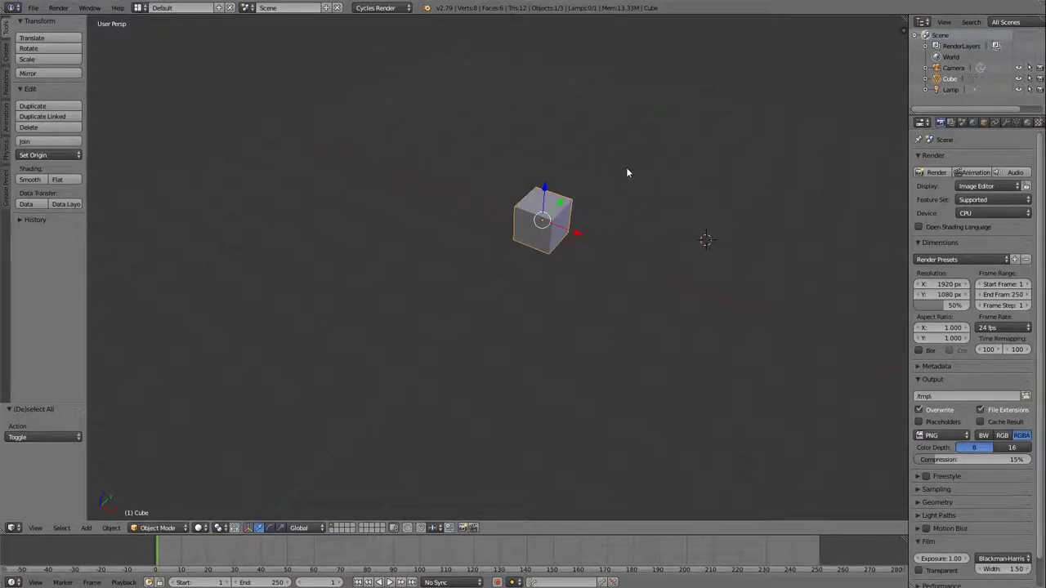
Delete the default cube from the scene.
{"action": "middle_click_drag", "start_coordinate": [652, 163], "coordinate": [683, 205]}
{"action": "scroll", "coordinate": [678, 237], "scroll_direction": "up", "scroll_amount": 5}
{"action": "middle_click_drag", "start_coordinate": [773, 107], "coordinate": [730, 79]}
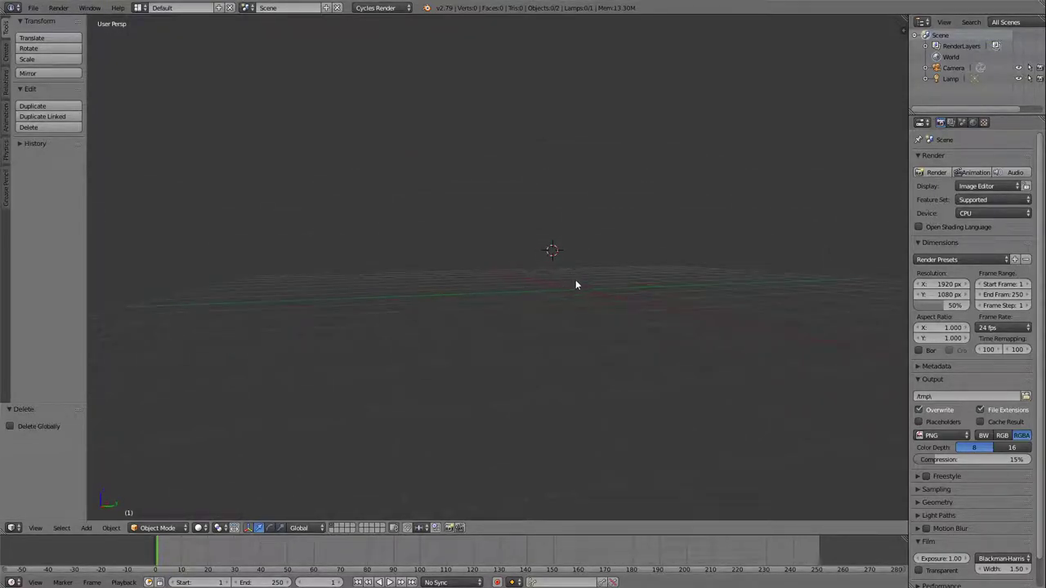
Add a mesh plane at the 3D cursor and scale it up uniformly by about 5 times.
{"action": "middle_click_drag", "start_coordinate": [577, 286], "coordinate": [630, 321]}
{"action": "key", "text": "shift+a"}
{"action": "mouse_move", "coordinate": [222, 379]}
{"action": "left_click", "coordinate": [256, 379]}
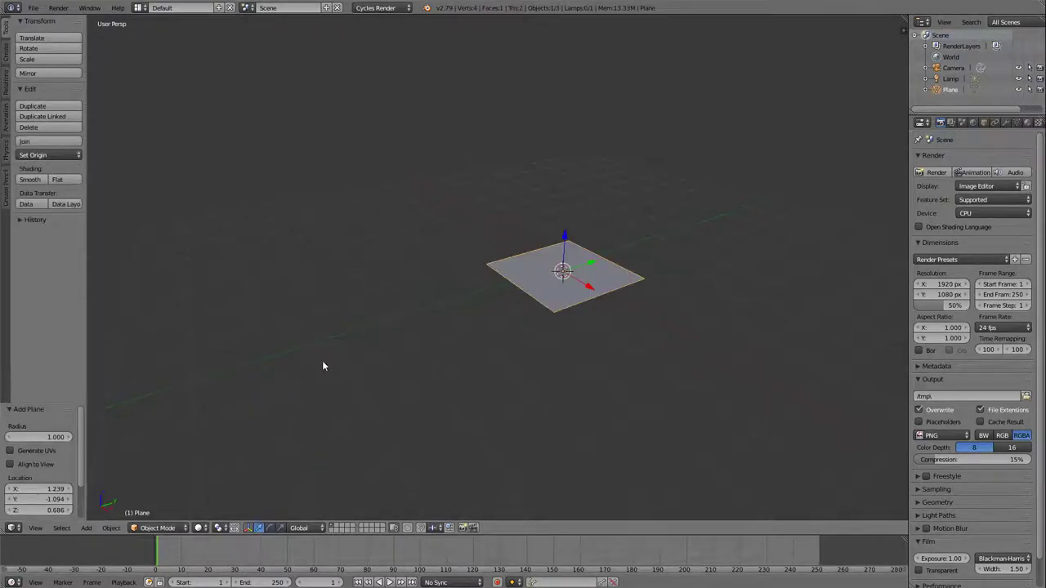
{"action": "key", "text": "s"}
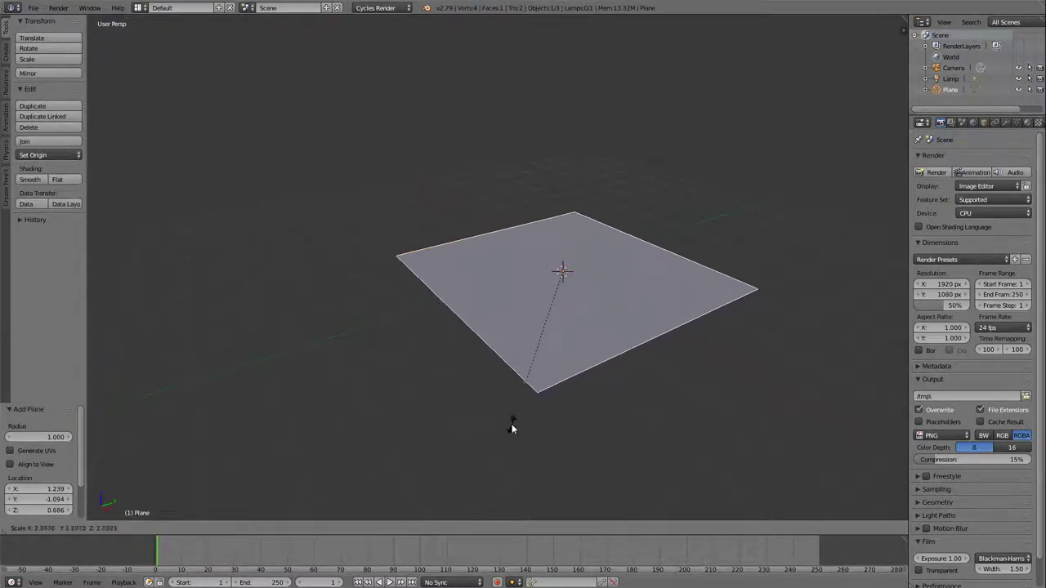
{"action": "left_click", "coordinate": [430, 28]}
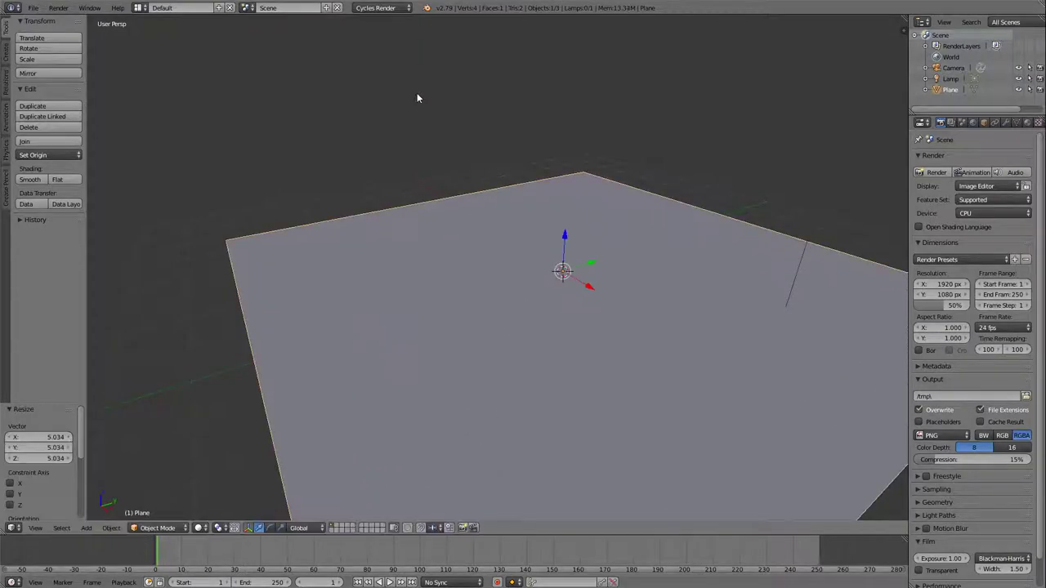
Lower the plane along the Z axis by about 0.69 units to the level of the grid floor.
{"action": "middle_click_drag", "start_coordinate": [456, 188], "coordinate": [503, 278]}
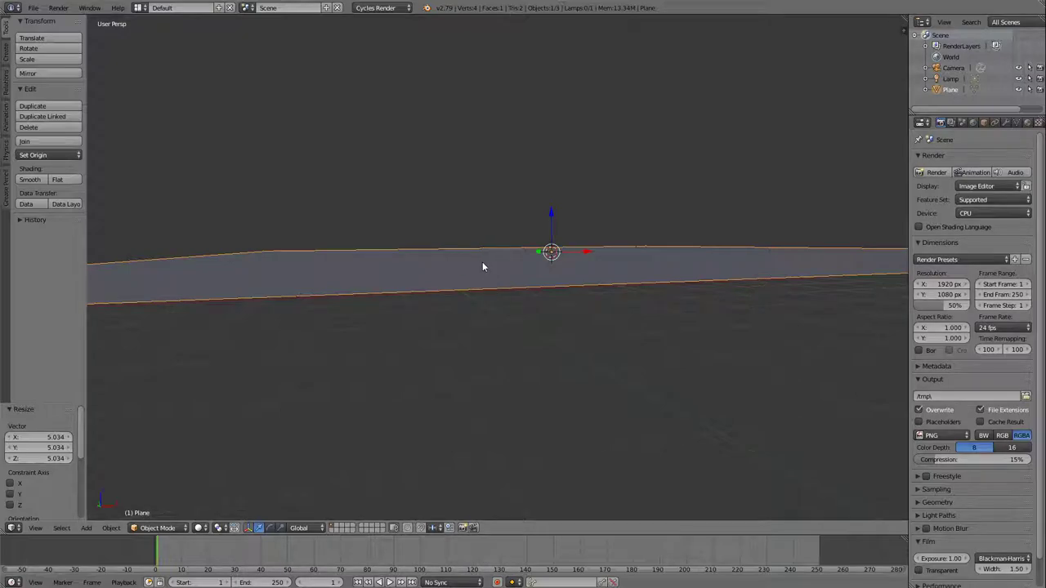
{"action": "key", "text": "g"}
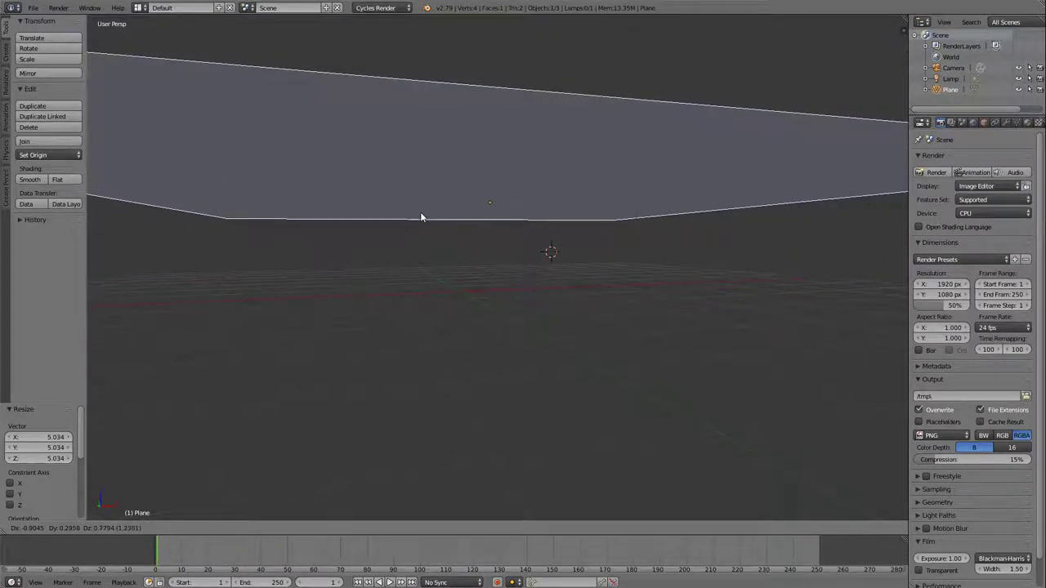
{"action": "key", "text": "z"}
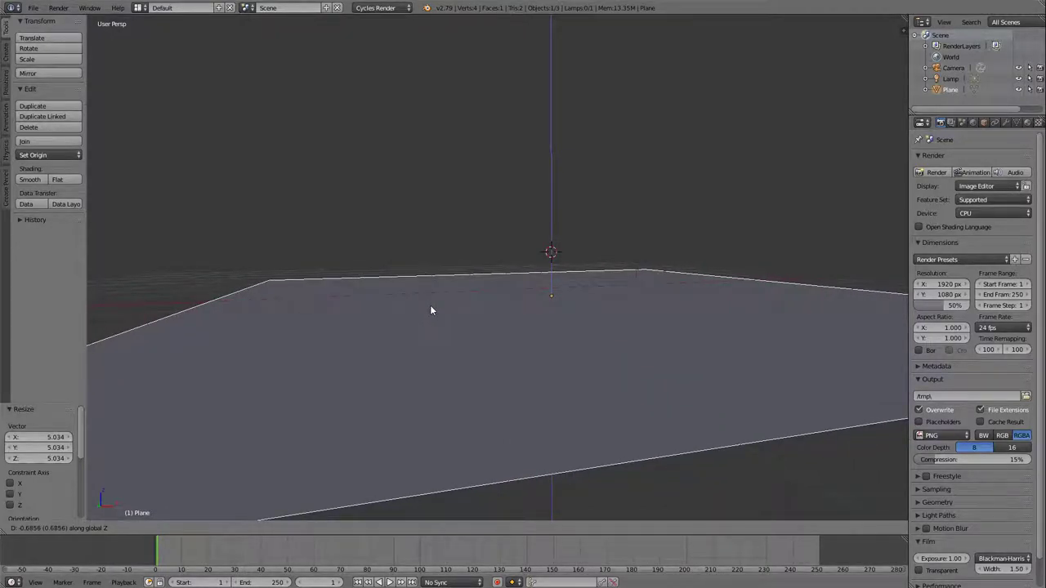
{"action": "left_click", "coordinate": [430, 305]}
{"action": "middle_click_drag", "start_coordinate": [430, 305], "coordinate": [482, 277]}
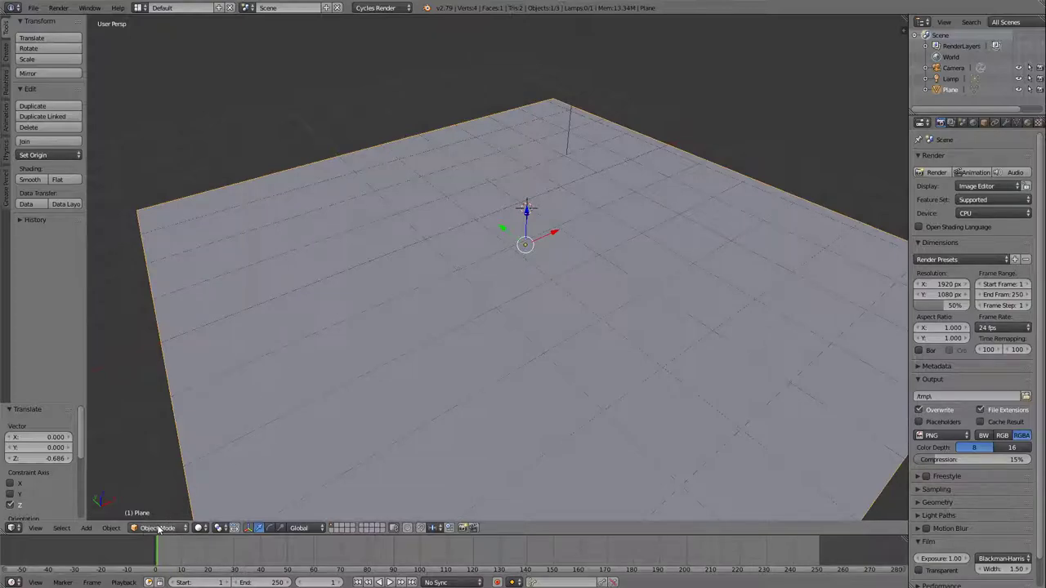
Switch the plane between Object Mode and Edit Mode several times, finishing in Edit Mode.
{"action": "left_click", "coordinate": [161, 529]}
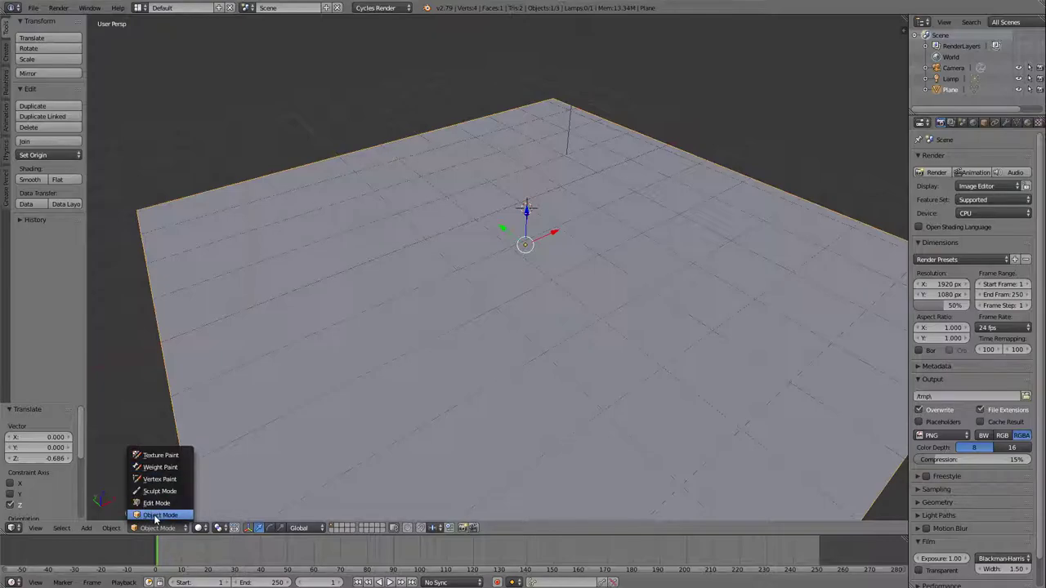
{"action": "left_click", "coordinate": [154, 504]}
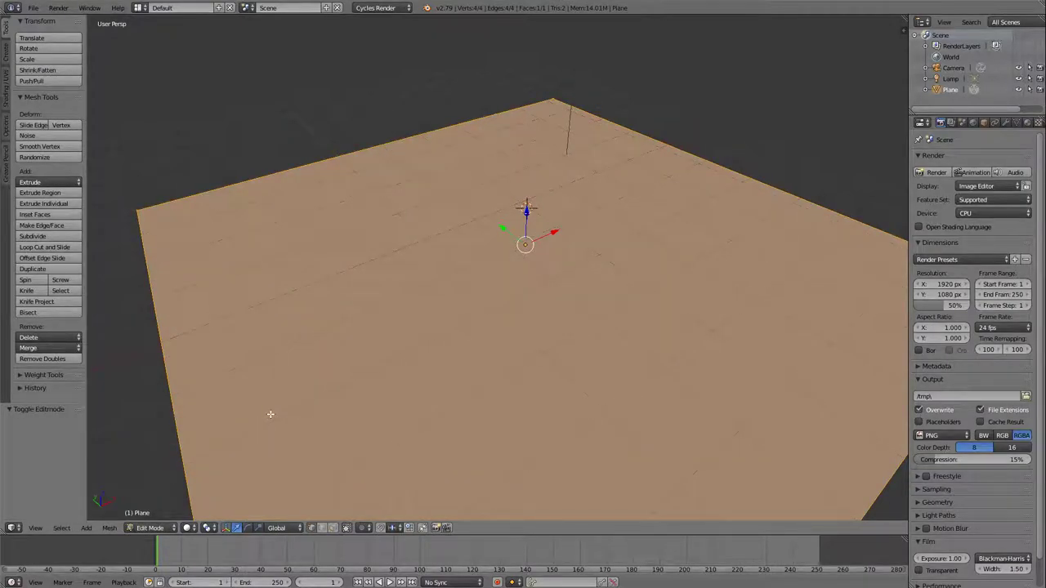
{"action": "key", "text": "Tab"}
{"action": "key", "text": "Tab"}
{"action": "key", "text": "Tab"}
{"action": "key", "text": "Tab"}
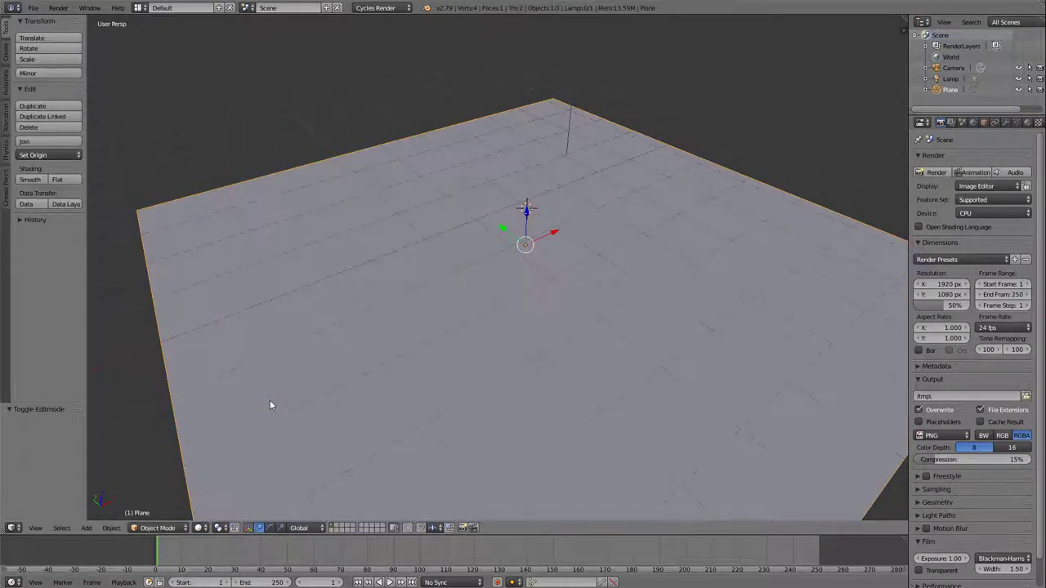
{"action": "key", "text": "Tab"}
{"action": "key", "text": "Tab"}
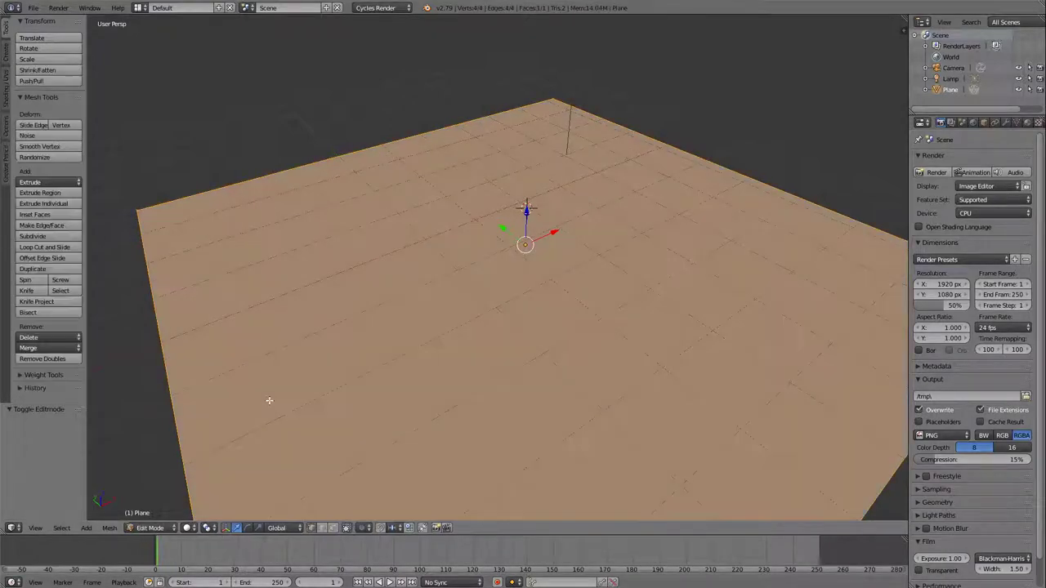
{"action": "key", "text": "Tab"}
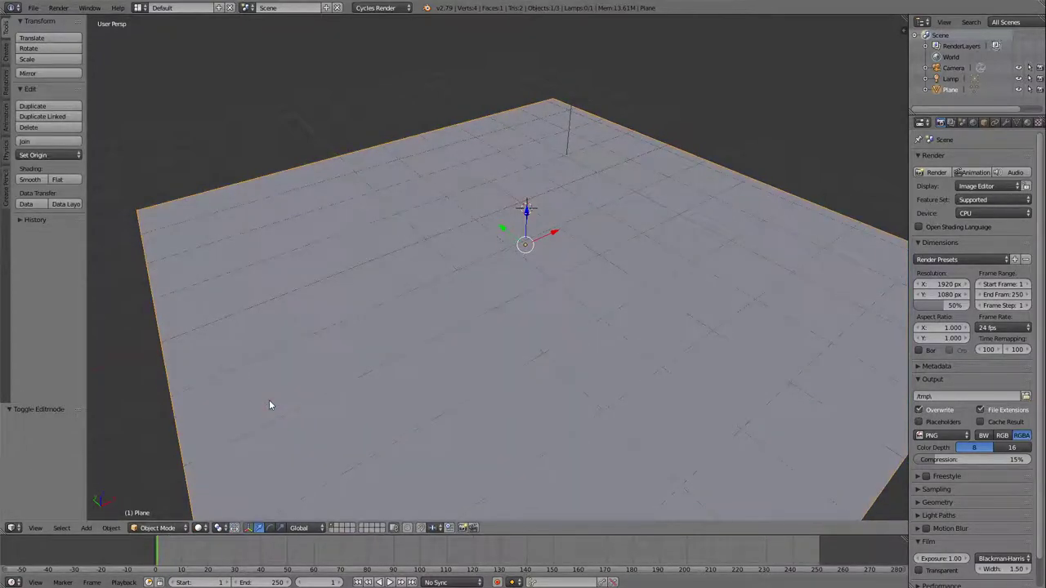
{"action": "key", "text": "Tab"}
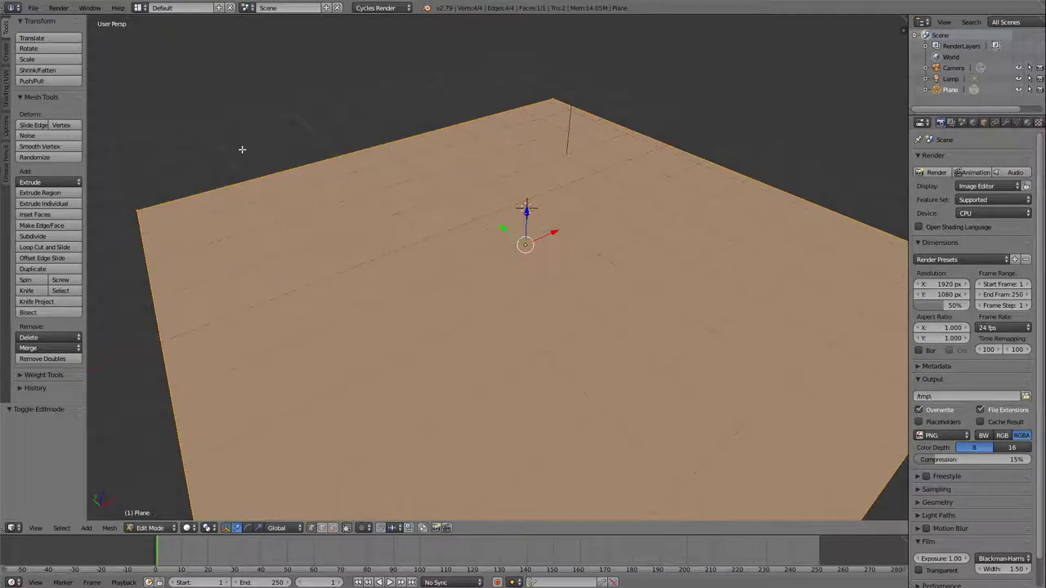
Toggle the selection of the plane's whole mesh off and on repeatedly, finishing with everything selected.
{"action": "key", "text": "a"}
{"action": "key", "text": "a"}
{"action": "key", "text": "a"}
{"action": "key", "text": "a"}
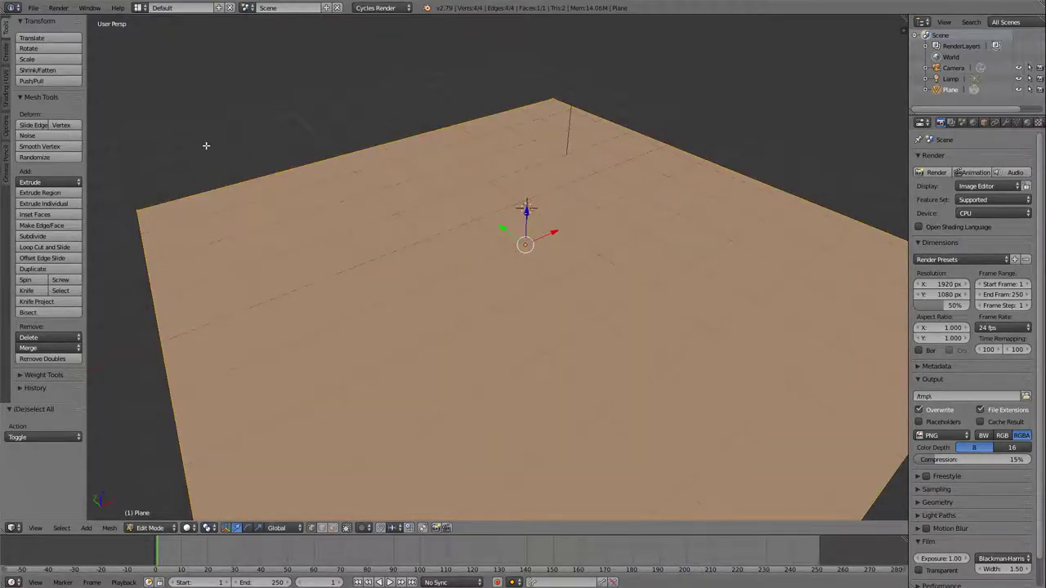
{"action": "key", "text": "a"}
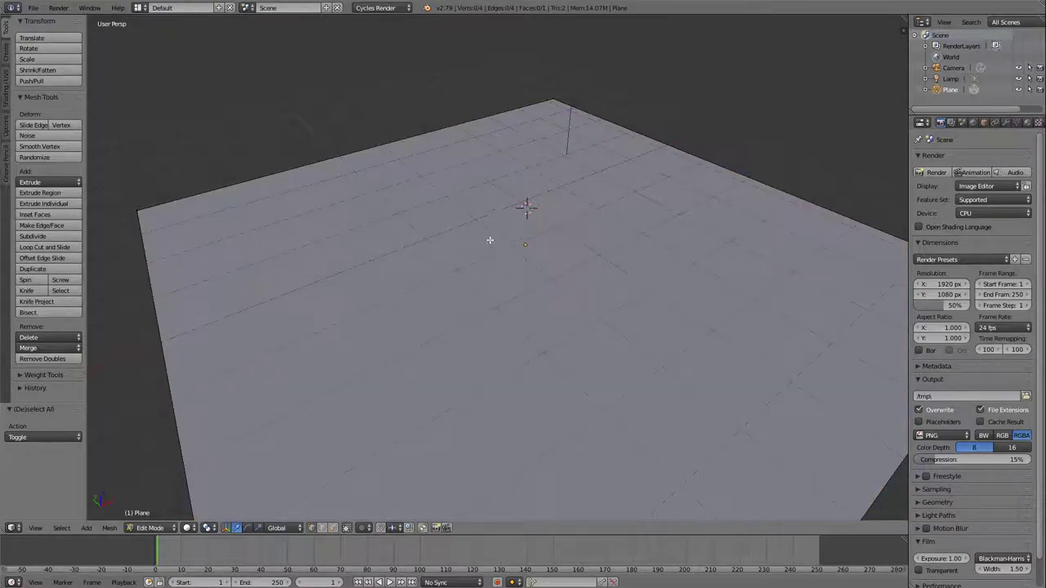
{"action": "key", "text": "a"}
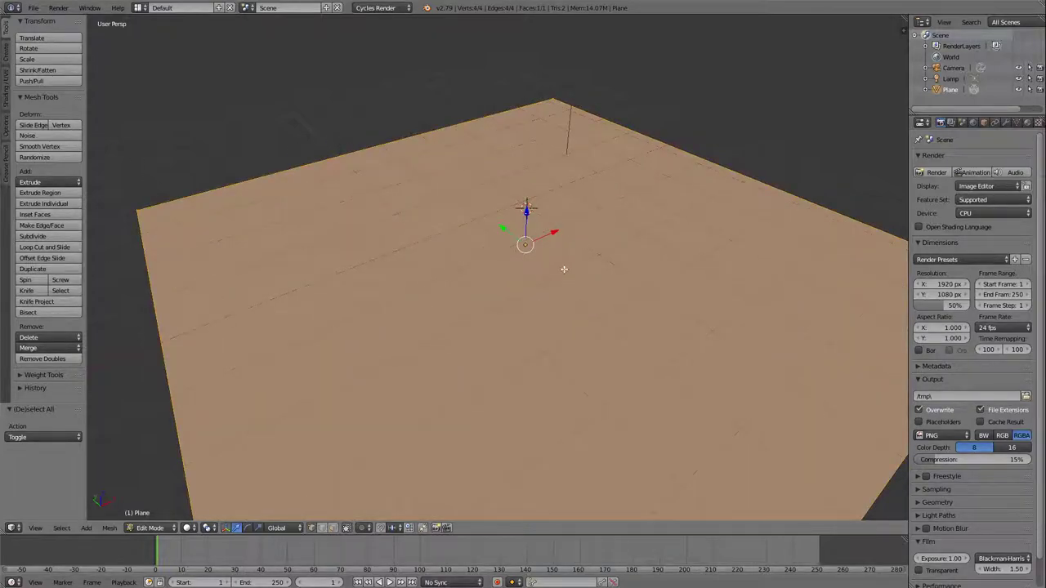
Try extruding the plane's face upward along its normal by about 1.9 units, and undo the extrusion.
{"action": "mouse_move", "coordinate": [594, 262]}
{"action": "middle_mouse_down"}
{"action": "mouse_move", "coordinate": [603, 237]}
{"action": "mouse_move", "coordinate": [556, 224]}
{"action": "mouse_move", "coordinate": [669, 288]}
{"action": "mouse_move", "coordinate": [657, 301]}
{"action": "mouse_move", "coordinate": [581, 247]}
{"action": "middle_mouse_up"}
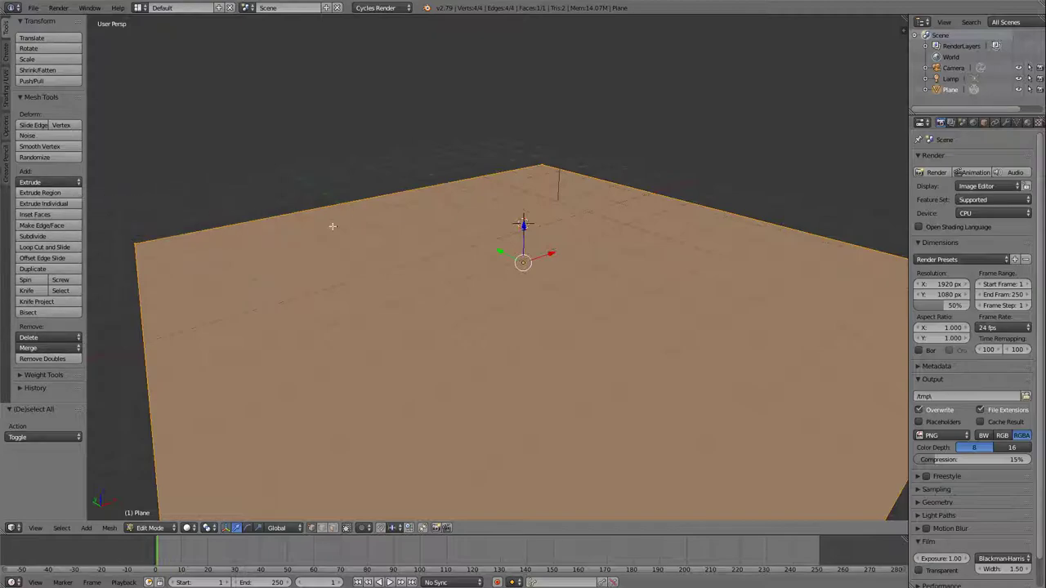
{"action": "middle_click_drag", "start_coordinate": [492, 248], "coordinate": [591, 245]}
{"action": "key", "text": "e"}
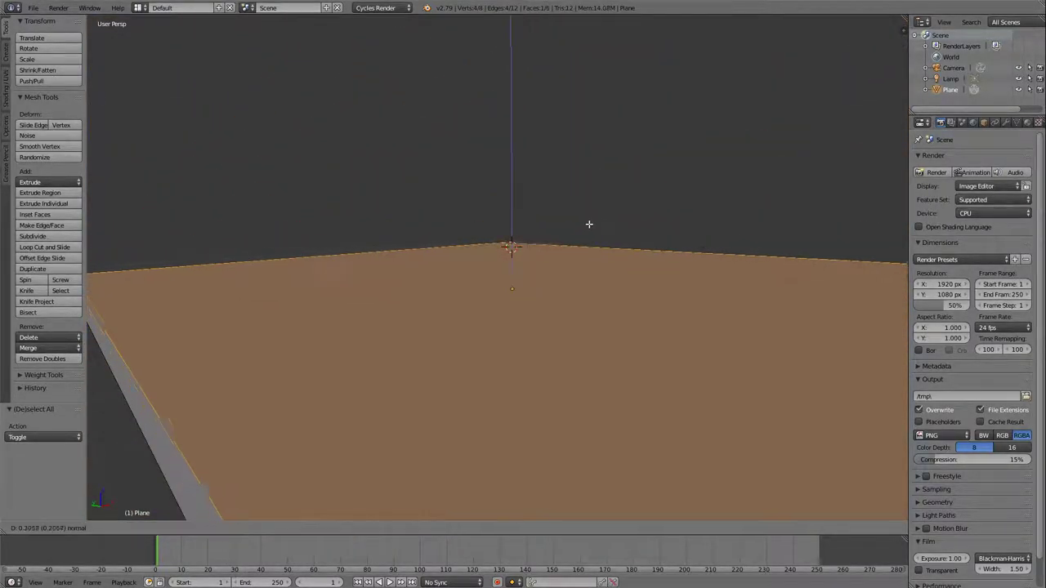
{"action": "left_click", "coordinate": [591, 126]}
{"action": "scroll", "coordinate": [558, 199], "scroll_direction": "down", "scroll_amount": 5}
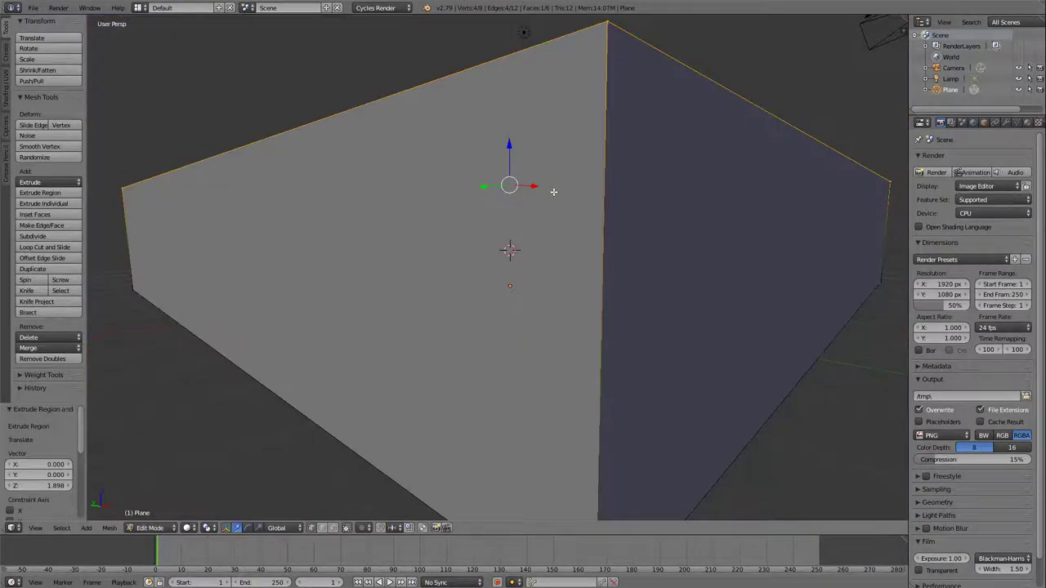
{"action": "mouse_move", "coordinate": [554, 191]}
{"action": "middle_mouse_down"}
{"action": "mouse_move", "coordinate": [553, 168]}
{"action": "mouse_move", "coordinate": [499, 210]}
{"action": "mouse_move", "coordinate": [596, 172]}
{"action": "mouse_move", "coordinate": [556, 204]}
{"action": "mouse_move", "coordinate": [502, 205]}
{"action": "mouse_move", "coordinate": [563, 187]}
{"action": "mouse_move", "coordinate": [571, 200]}
{"action": "middle_mouse_up"}
{"action": "scroll", "coordinate": [496, 209], "scroll_direction": "down", "scroll_amount": 2}
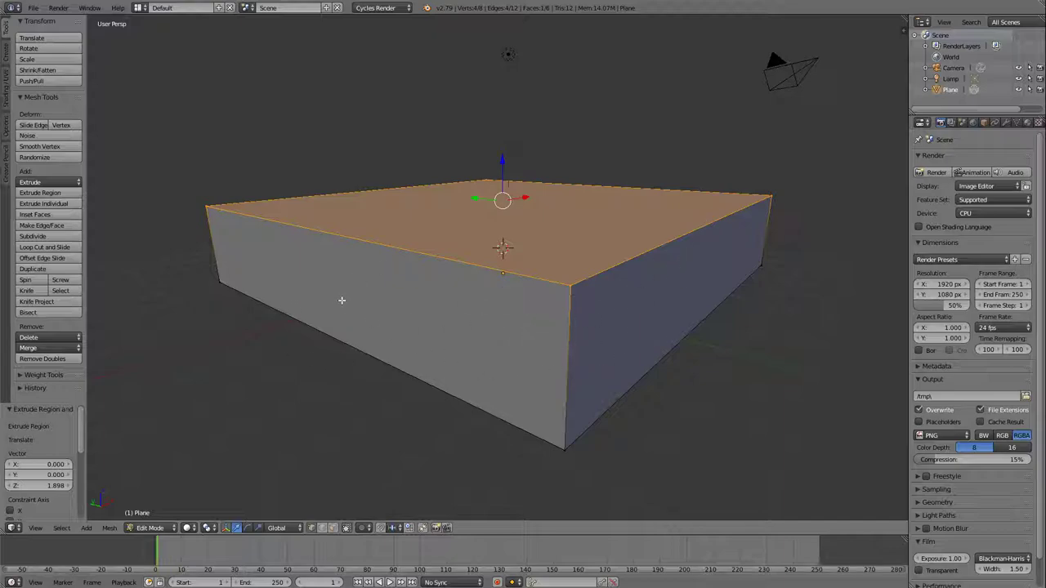
{"action": "key", "text": "ctrl+z"}
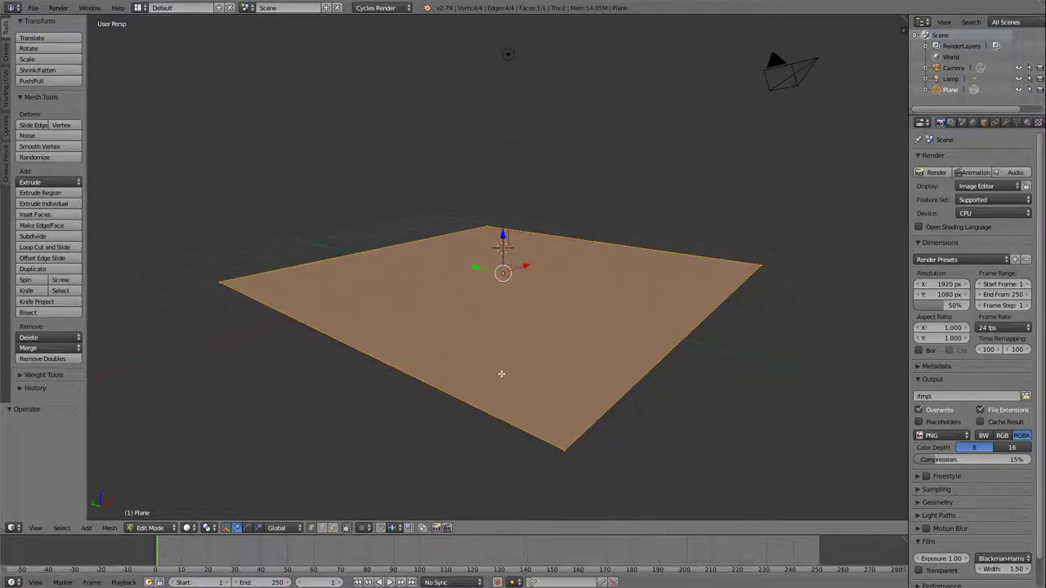
Try extruding the plane's face along the global Z axis by about 1.46 units, and undo the extrusion.
{"action": "key", "text": "e"}
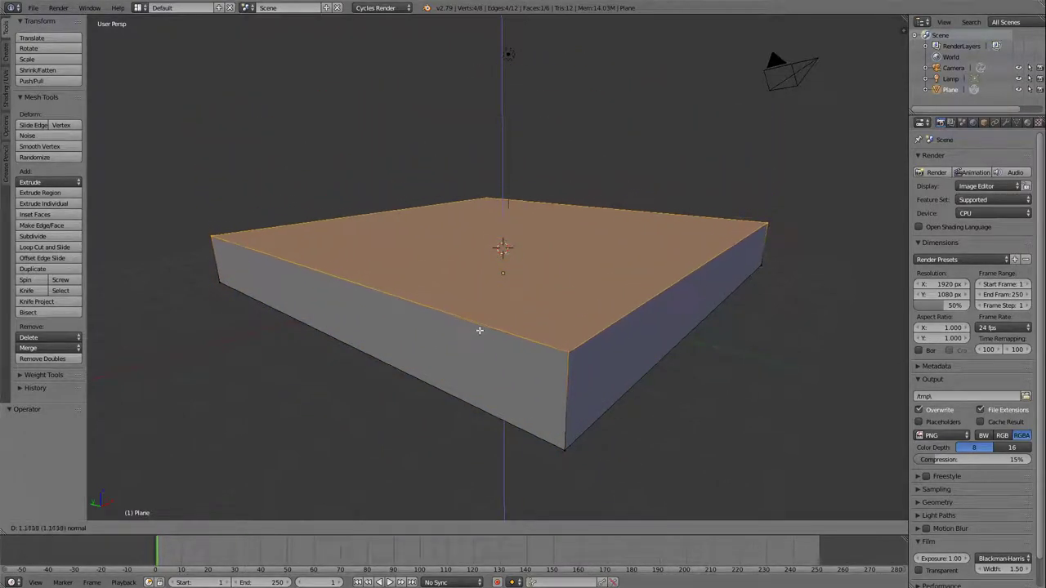
{"action": "key", "text": "z"}
{"action": "key", "text": "z"}
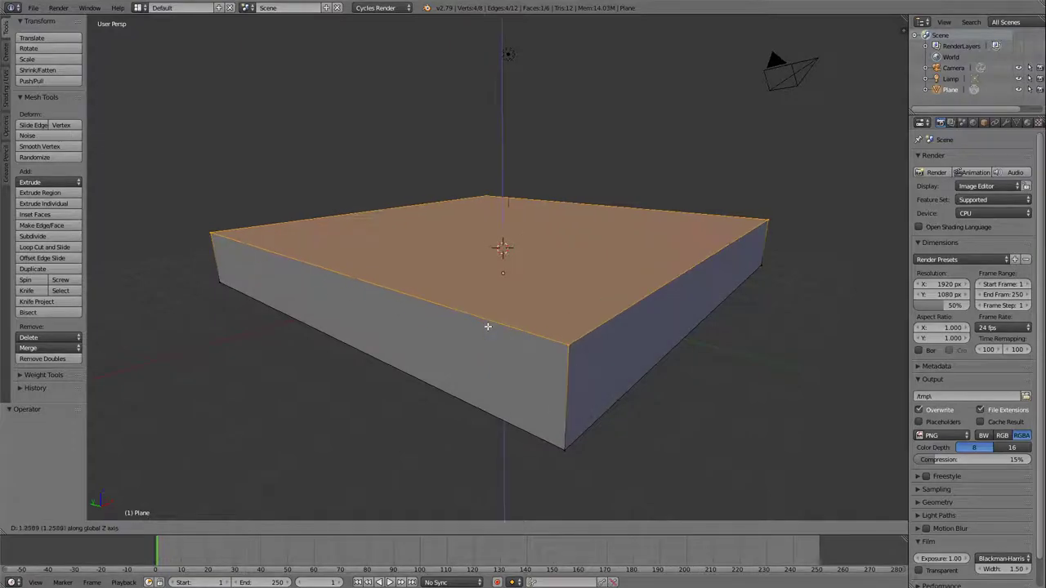
{"action": "left_click", "coordinate": [488, 319]}
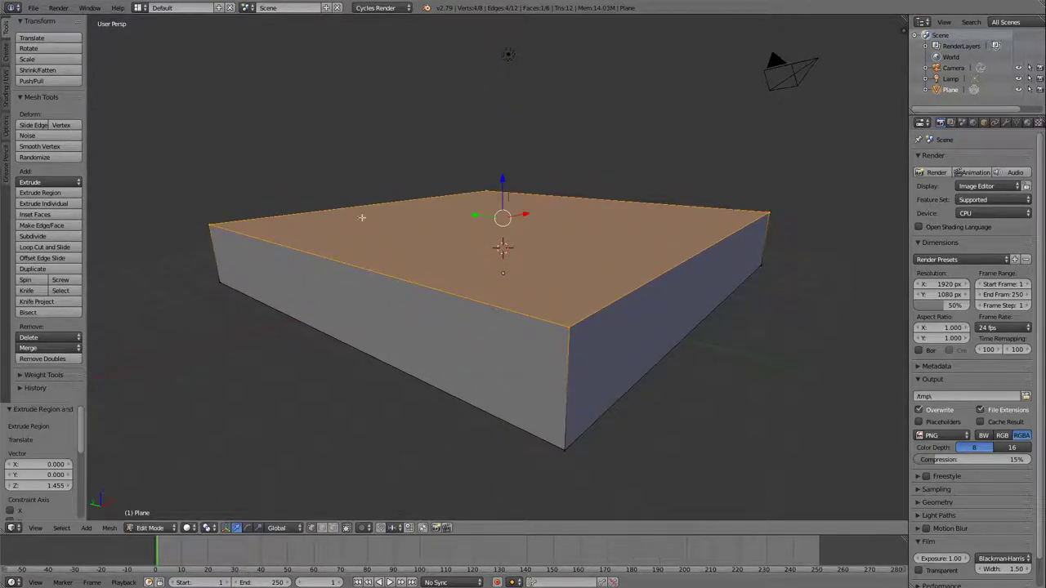
{"action": "key", "text": "ctrl+z"}
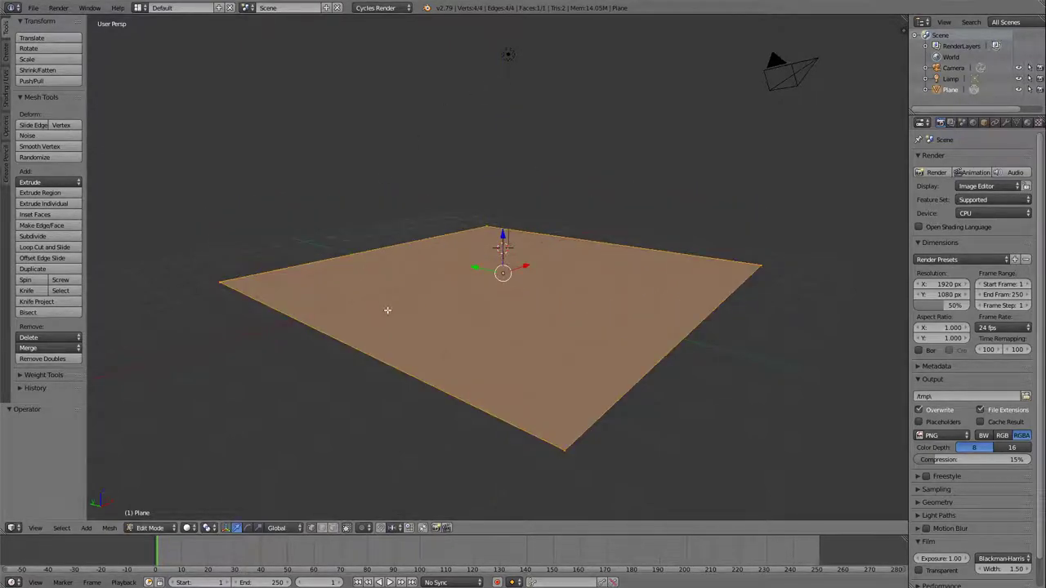
Return the plane to Object Mode and delete it from the scene.
{"action": "middle_click_drag", "start_coordinate": [528, 346], "coordinate": [569, 274]}
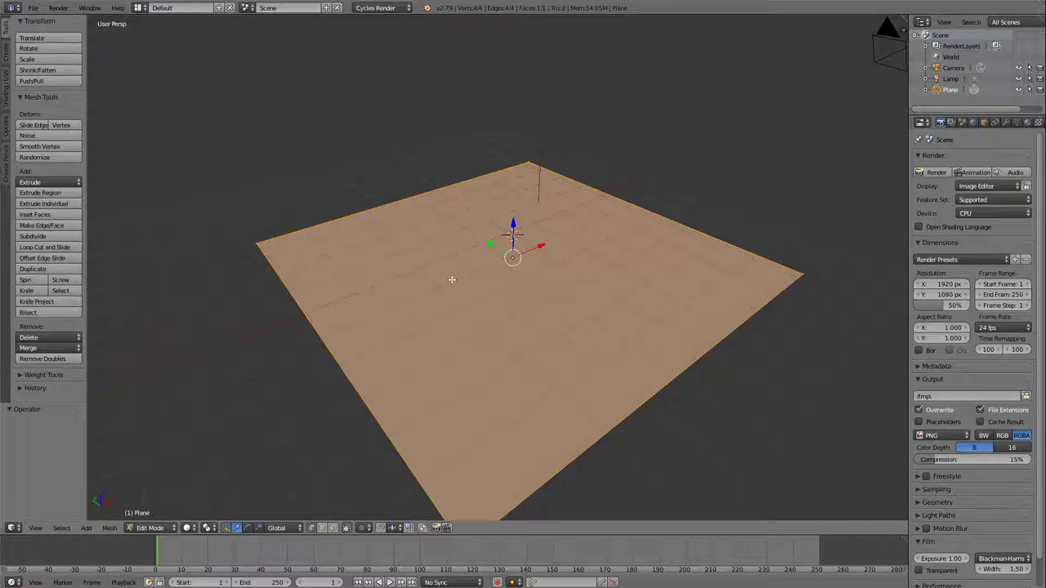
{"action": "key", "text": "x"}
{"action": "key", "text": "Tab"}
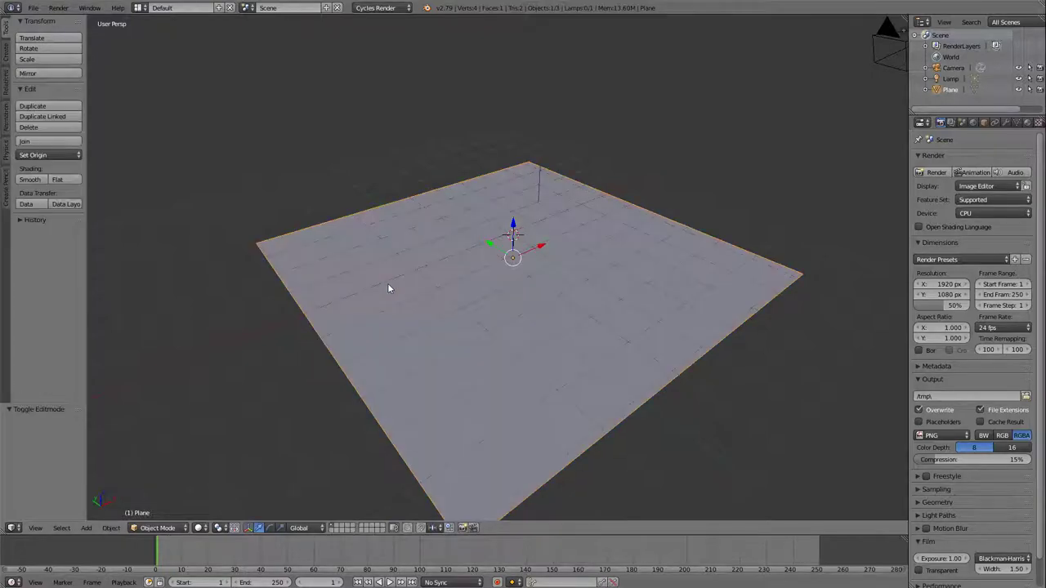
{"action": "key", "text": "x"}
{"action": "left_click", "coordinate": [380, 295]}
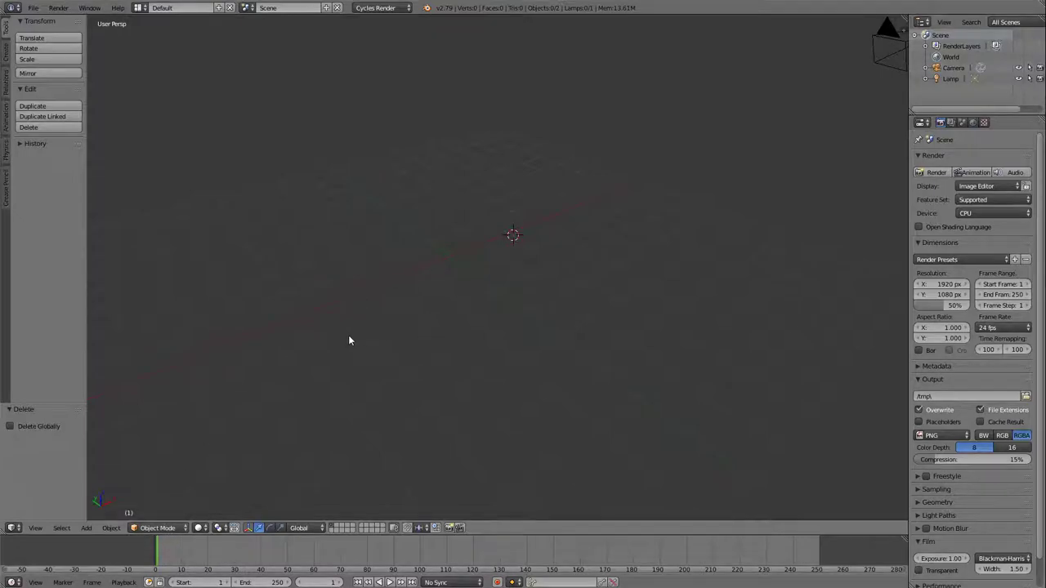
Add a cube at the 3D cursor and move it freely by about -1.41 in X, 0.94 in Y and -0.19 in Z.
{"action": "key", "text": "shift+a"}
{"action": "mouse_move", "coordinate": [349, 336]}
{"action": "left_click", "coordinate": [385, 347]}
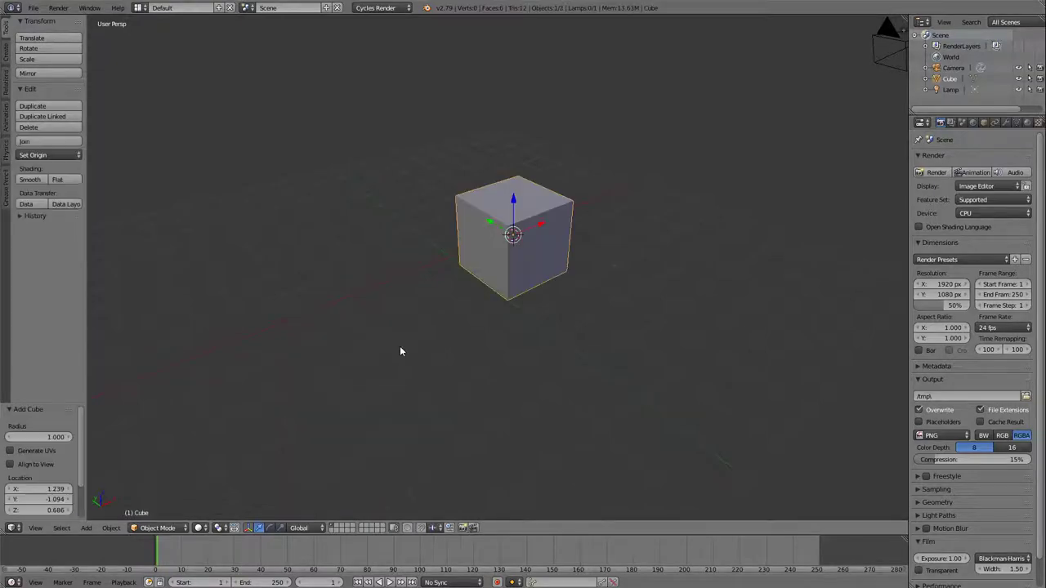
{"action": "key", "text": "g"}
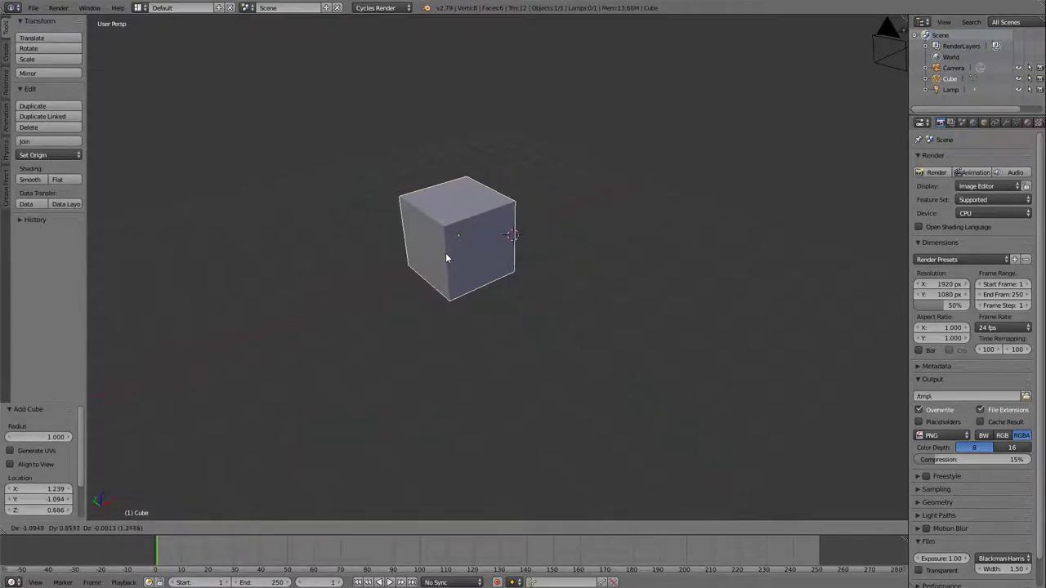
{"action": "left_click", "coordinate": [433, 262]}
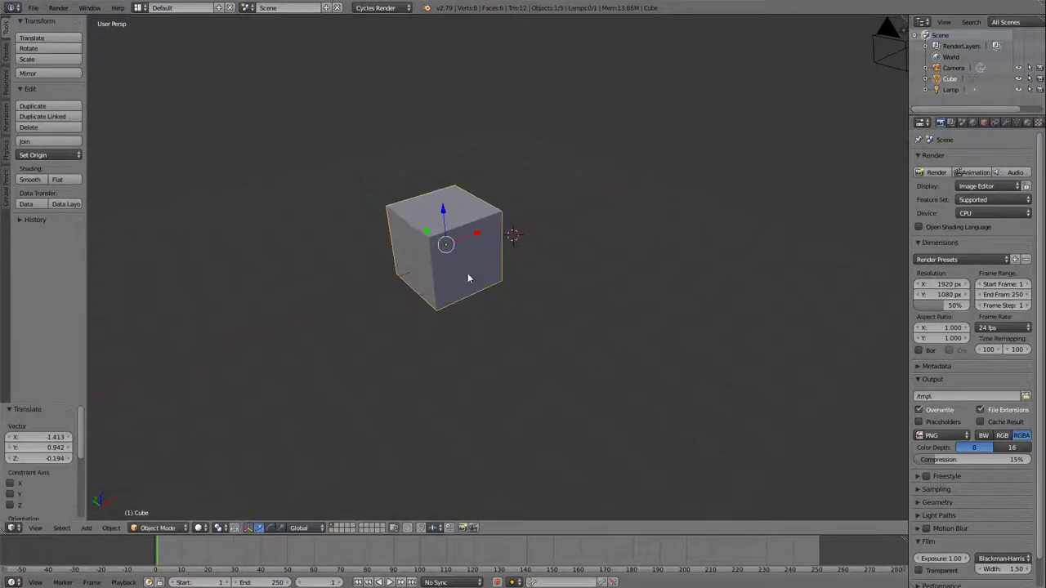
Put the cube into Edit Mode with face selection active and nothing selected.
{"action": "scroll", "coordinate": [535, 280], "scroll_direction": "up", "scroll_amount": 5}
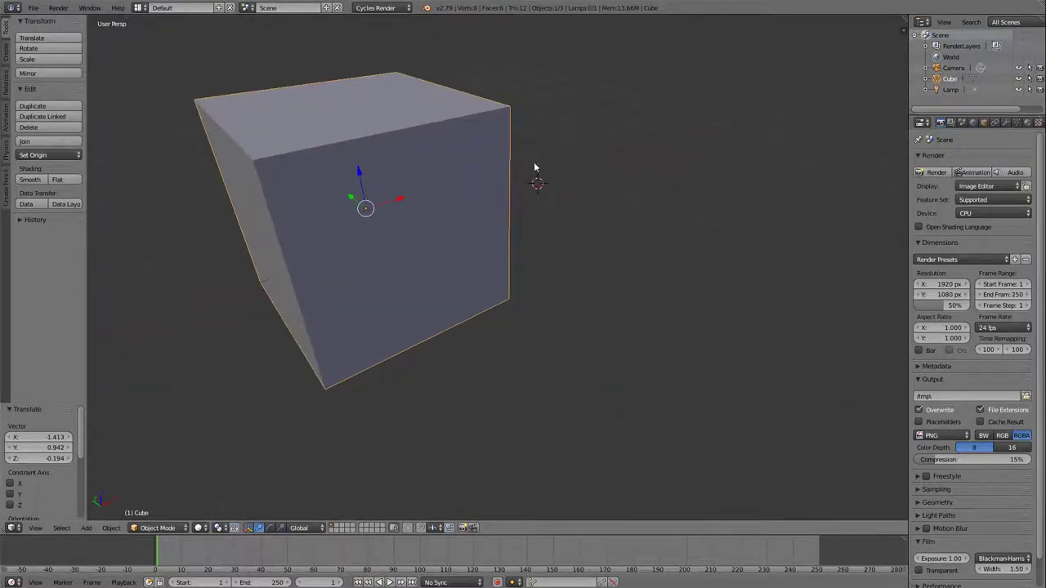
{"action": "middle_click_drag", "start_coordinate": [542, 157], "coordinate": [544, 133]}
{"action": "scroll", "coordinate": [553, 131], "scroll_direction": "down", "scroll_amount": 3}
{"action": "key", "text": "Tab"}
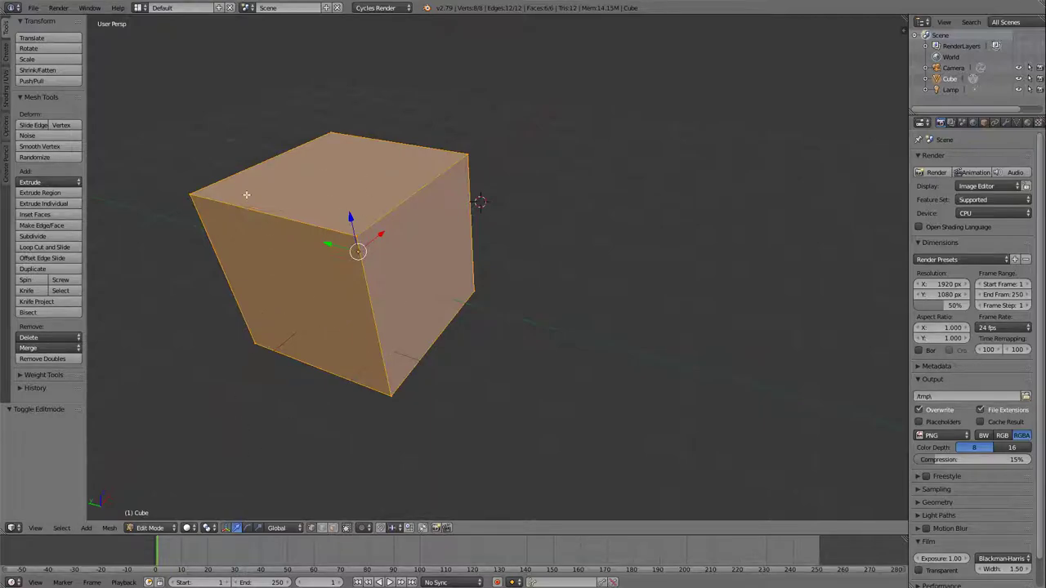
{"action": "middle_click_drag", "start_coordinate": [245, 194], "coordinate": [465, 246]}
{"action": "scroll", "coordinate": [465, 246], "scroll_direction": "down", "scroll_amount": 2}
{"action": "scroll", "coordinate": [459, 263], "scroll_direction": "down", "scroll_amount": 2}
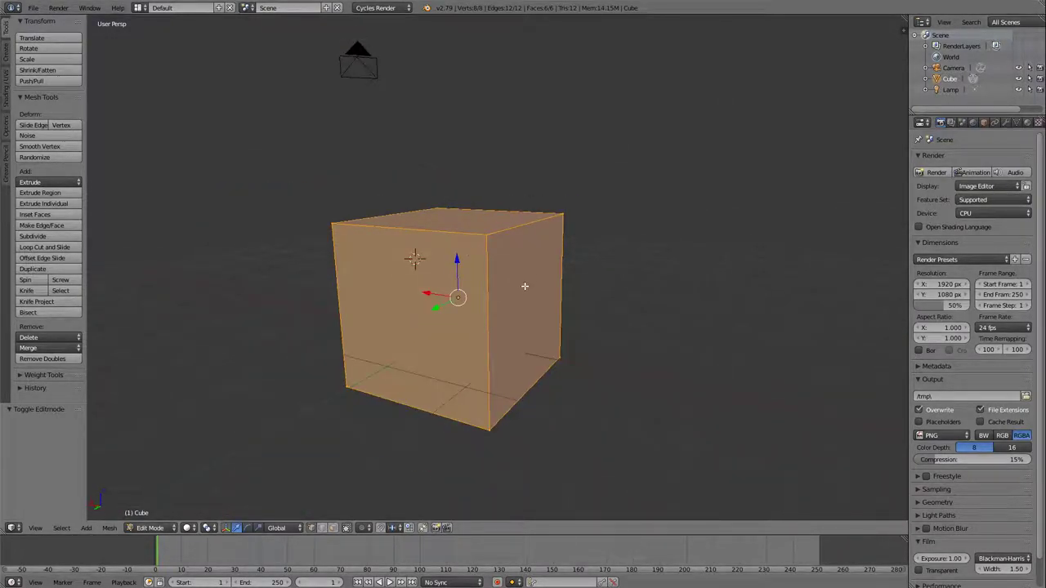
{"action": "left_click", "coordinate": [333, 532]}
{"action": "key", "text": "a"}
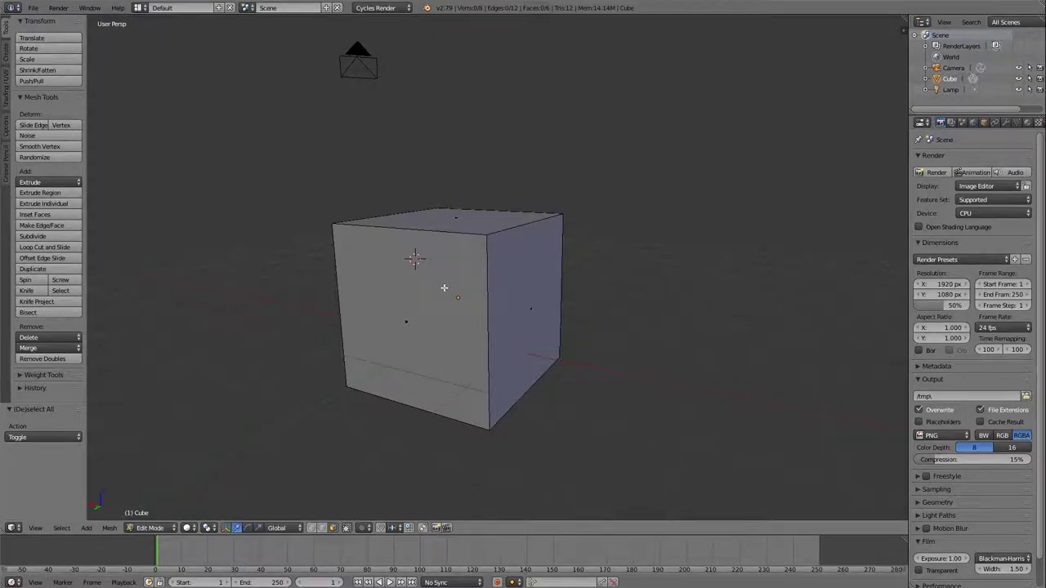
Extrude the cube's side face facing positive X outward along its normal by about 1.74 units.
{"action": "middle_click_drag", "start_coordinate": [444, 287], "coordinate": [556, 276]}
{"action": "right_click", "coordinate": [560, 337]}
{"action": "middle_click_drag", "start_coordinate": [728, 286], "coordinate": [709, 266]}
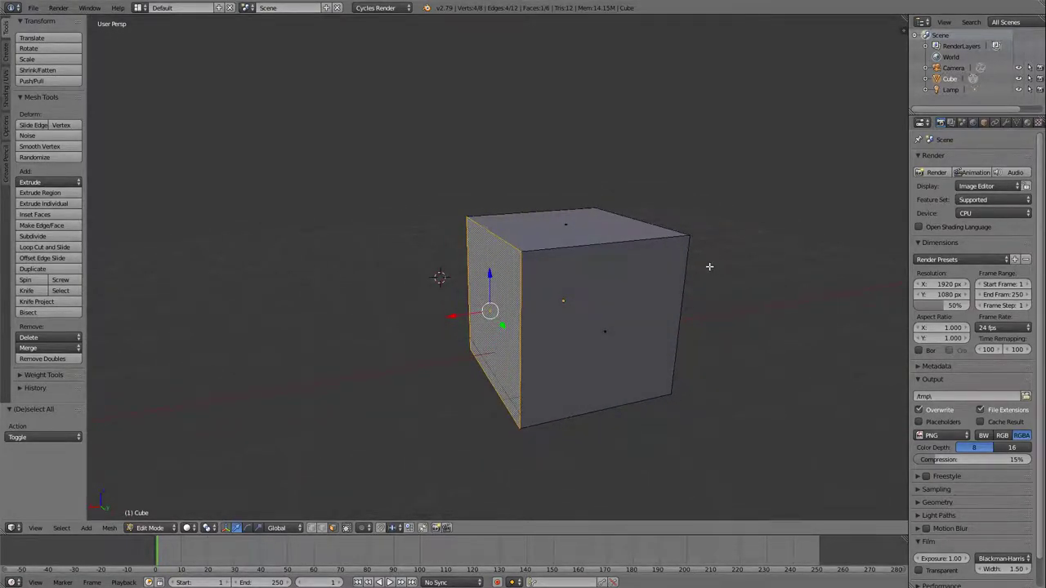
{"action": "key", "text": "e"}
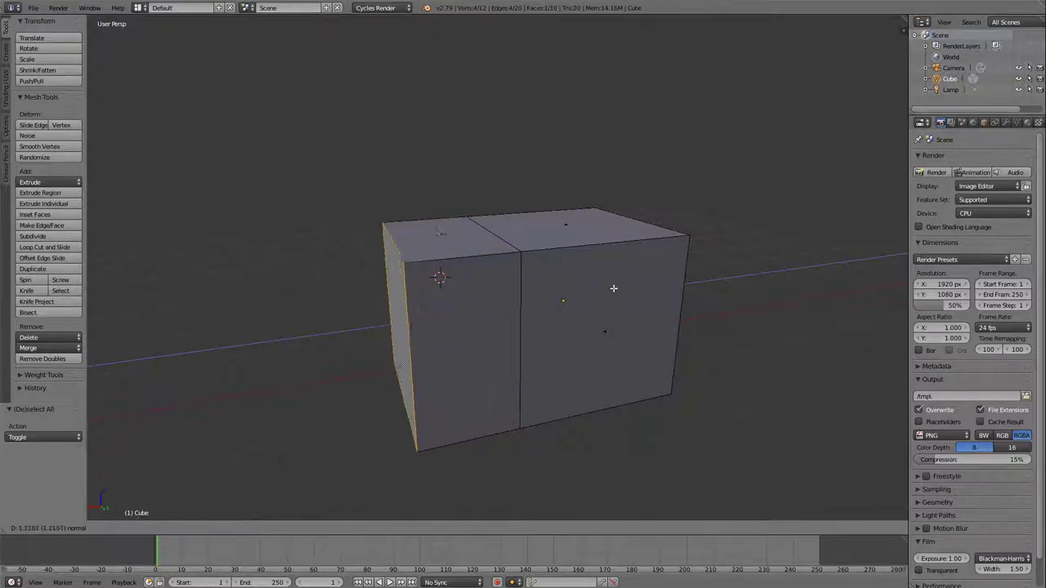
{"action": "left_click", "coordinate": [568, 307]}
Extrude the new section's face facing positive Y outward along its normal by about 1.56 units.
{"action": "mouse_move", "coordinate": [572, 310]}
{"action": "middle_mouse_down"}
{"action": "mouse_move", "coordinate": [603, 319]}
{"action": "mouse_move", "coordinate": [648, 304]}
{"action": "mouse_move", "coordinate": [605, 270]}
{"action": "mouse_move", "coordinate": [546, 286]}
{"action": "mouse_move", "coordinate": [555, 308]}
{"action": "mouse_move", "coordinate": [547, 321]}
{"action": "mouse_move", "coordinate": [518, 322]}
{"action": "mouse_move", "coordinate": [579, 296]}
{"action": "mouse_move", "coordinate": [588, 314]}
{"action": "mouse_move", "coordinate": [581, 305]}
{"action": "middle_mouse_up"}
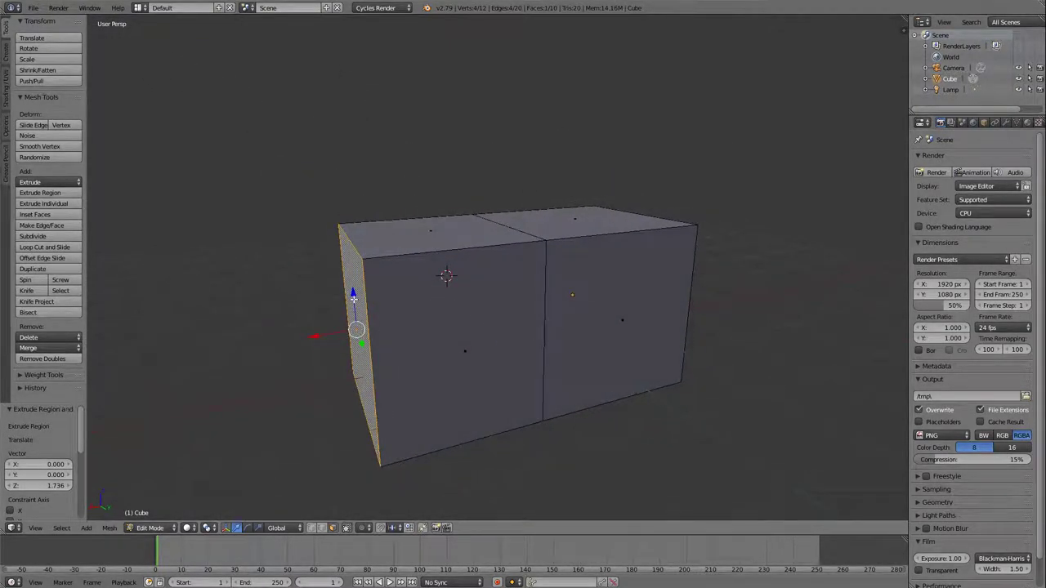
{"action": "right_click", "coordinate": [459, 302]}
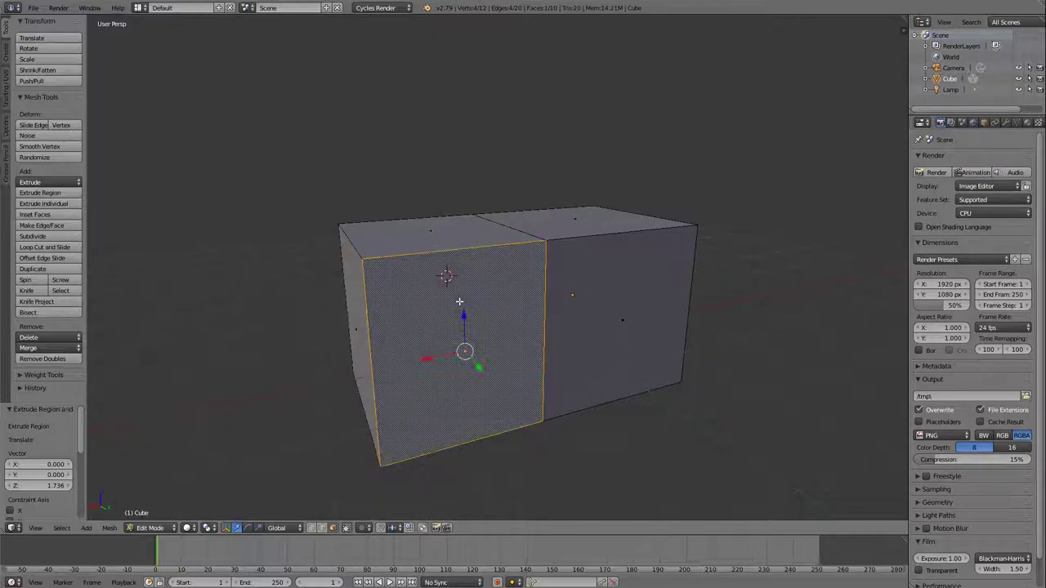
{"action": "key", "text": "e"}
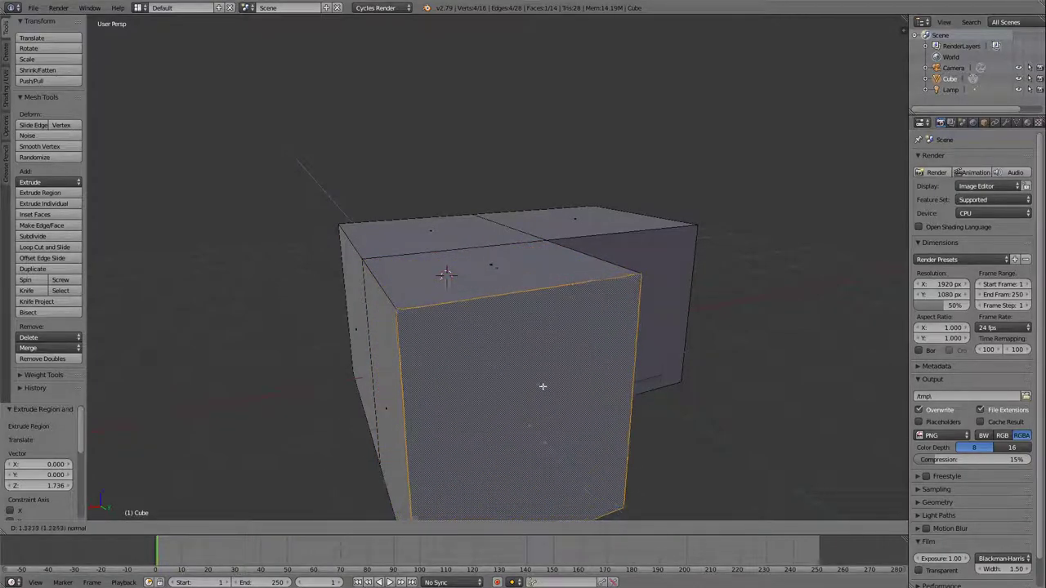
{"action": "left_click", "coordinate": [558, 397]}
Extrude the top face of the corner block upward along its normal by about 1.41 units.
{"action": "scroll", "coordinate": [549, 270], "scroll_direction": "up", "scroll_amount": 1}
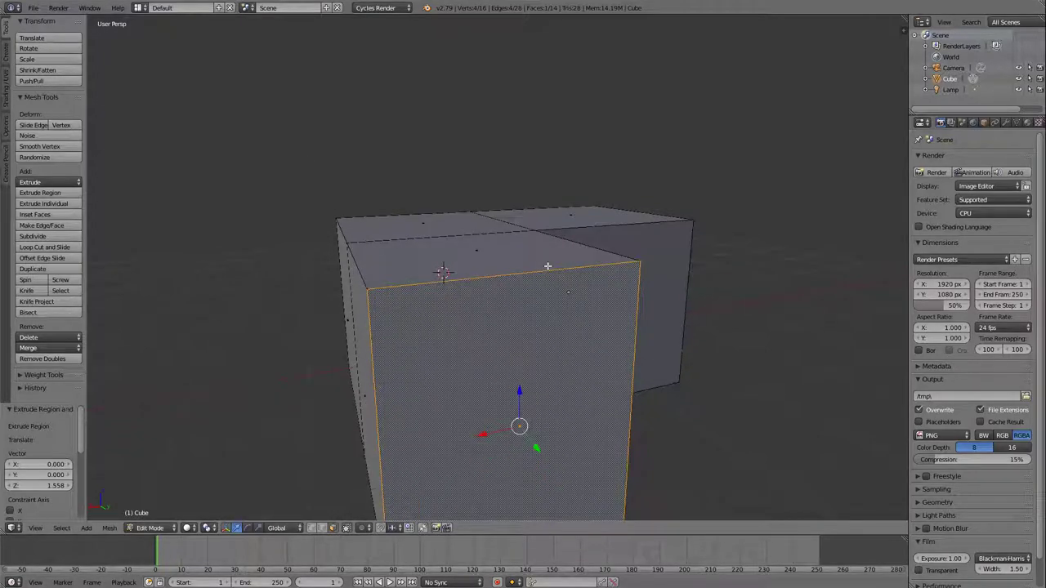
{"action": "middle_click_drag", "start_coordinate": [548, 267], "coordinate": [579, 301]}
{"action": "right_click", "coordinate": [546, 343]}
{"action": "key", "text": "e"}
{"action": "left_click", "coordinate": [539, 237]}
Extrude the raised block's face facing positive X outward along its normal by about 1.11 units.
{"action": "right_click", "coordinate": [453, 328]}
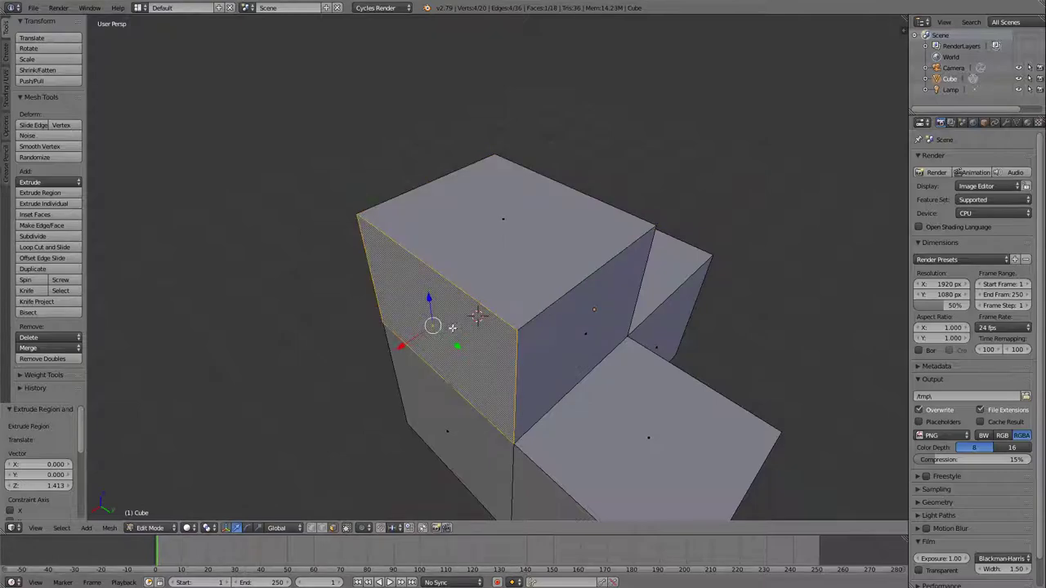
{"action": "key", "text": "e"}
{"action": "left_click", "coordinate": [457, 327]}
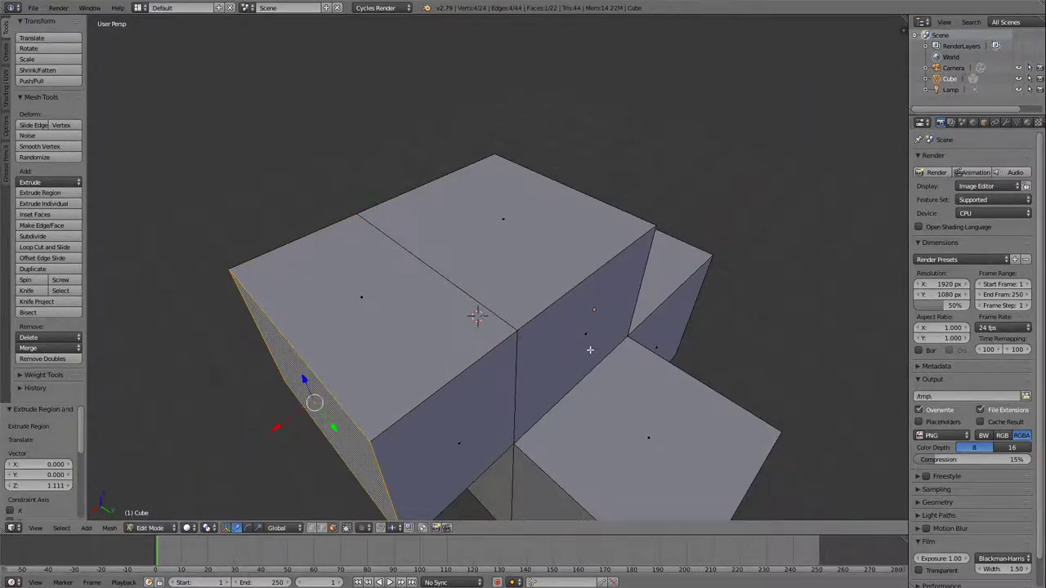
Try extruding the raised block's face above the original cube inward by about 0.42 units, and undo the extrusion and face selection.
{"action": "middle_click_drag", "start_coordinate": [457, 327], "coordinate": [495, 348]}
{"action": "right_click", "coordinate": [450, 312]}
{"action": "right_click", "coordinate": [384, 225]}
{"action": "key", "text": "e"}
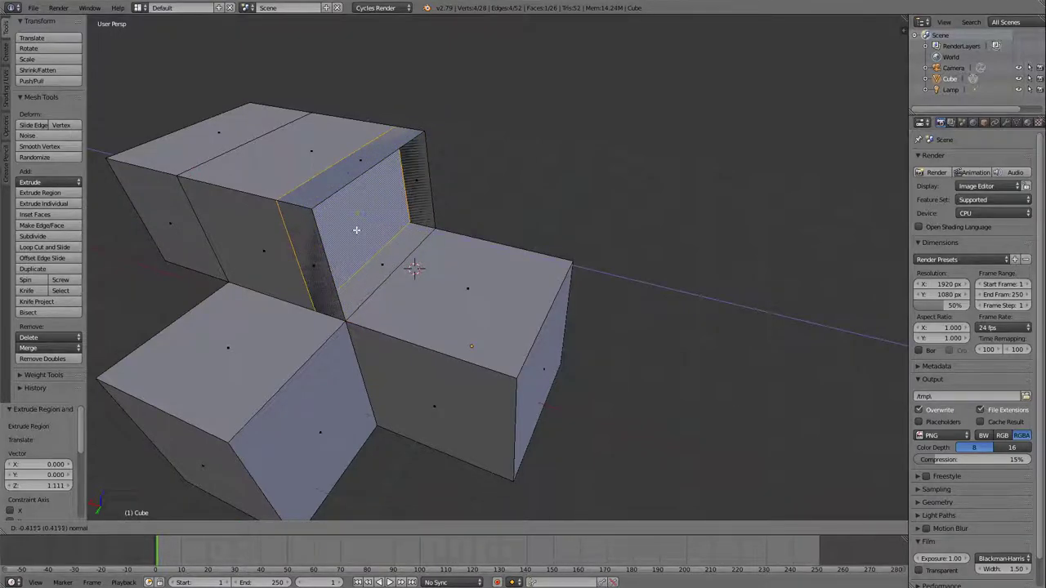
{"action": "left_click", "coordinate": [425, 261]}
{"action": "middle_click_drag", "start_coordinate": [425, 260], "coordinate": [415, 199]}
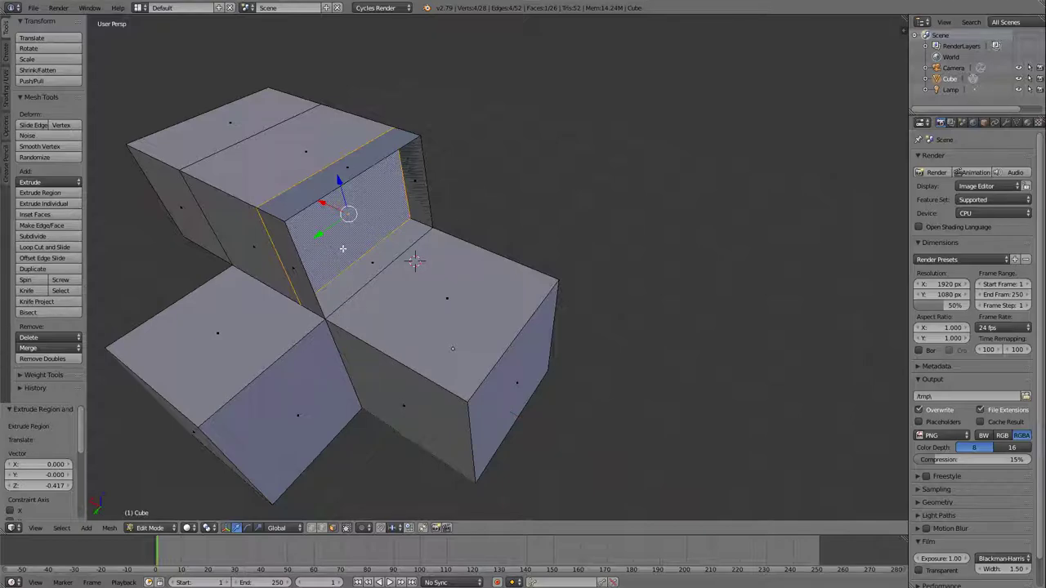
{"action": "key", "text": "ctrl+z"}
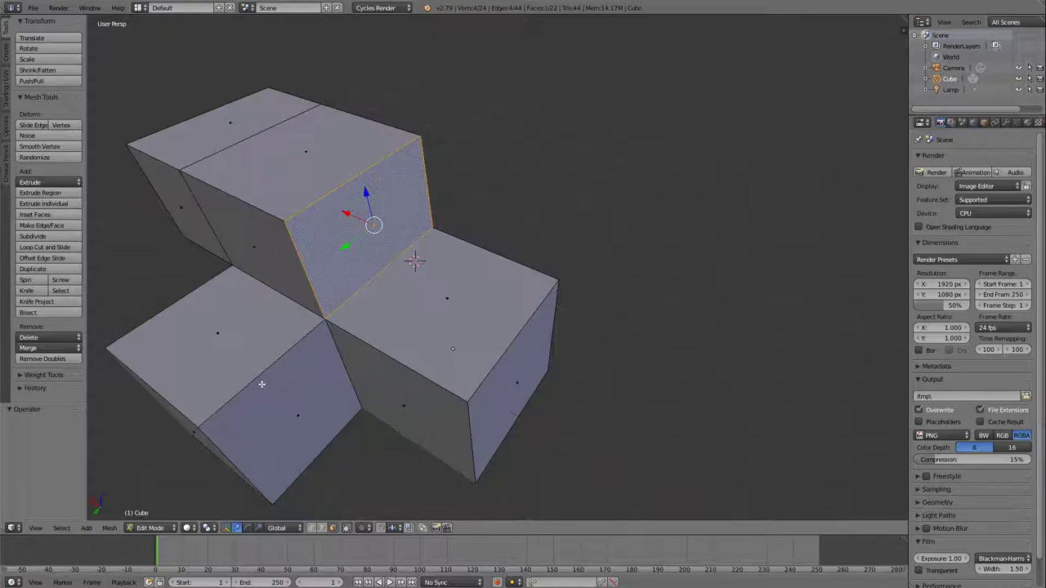
{"action": "middle_click_drag", "start_coordinate": [377, 310], "coordinate": [579, 303]}
{"action": "key", "text": "ctrl+z"}
{"action": "key", "text": "ctrl+z"}
{"action": "scroll", "coordinate": [544, 341], "scroll_direction": "down", "scroll_amount": 3}
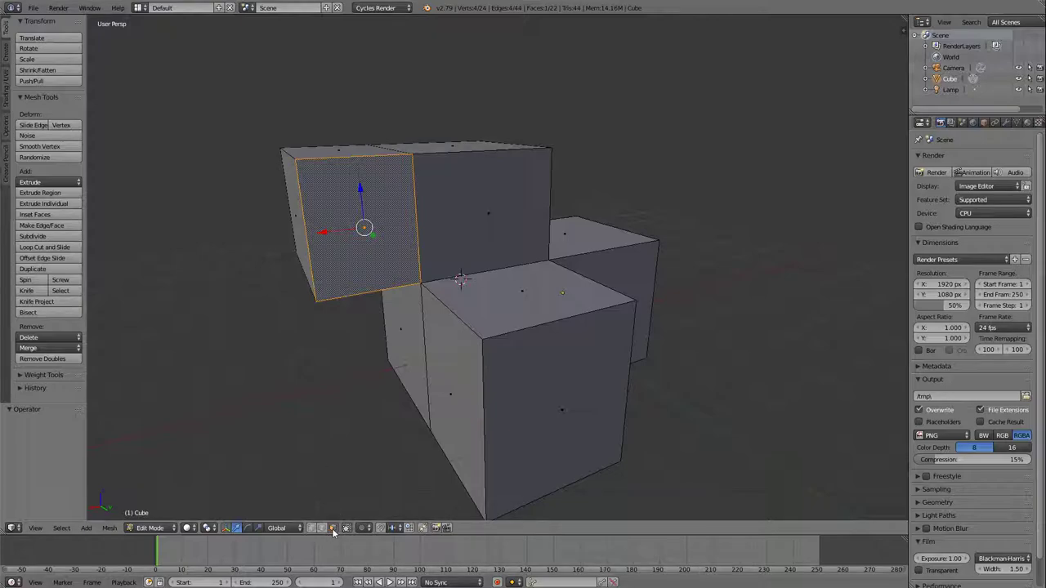
Select several faces of the lower and raised blocks one at a time, ending on the raised overhang's face facing positive Y.
{"action": "right_click", "coordinate": [447, 346]}
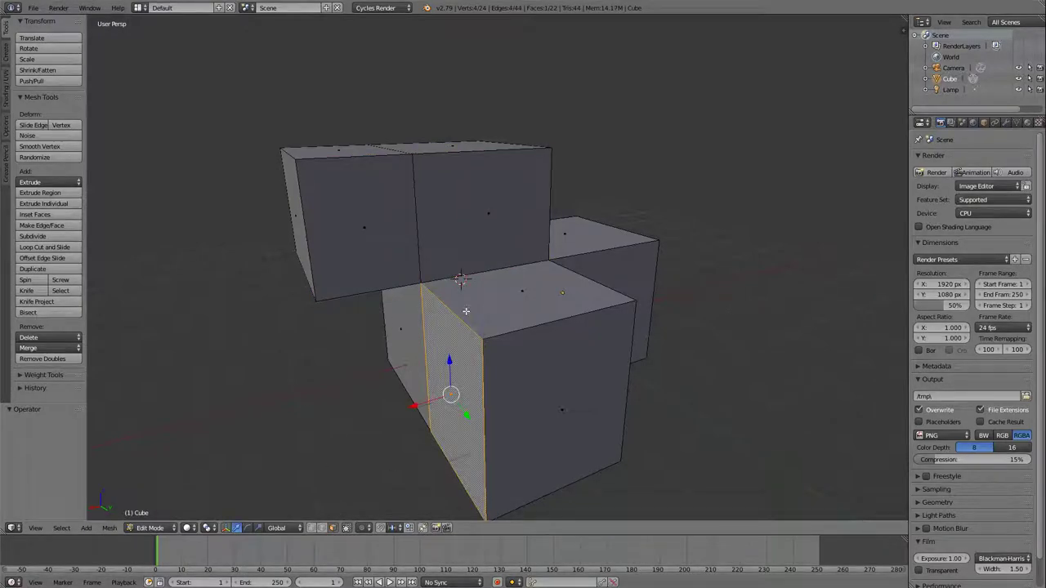
{"action": "right_click", "coordinate": [474, 310]}
{"action": "right_click", "coordinate": [446, 221]}
{"action": "right_click", "coordinate": [376, 204]}
{"action": "right_click", "coordinate": [434, 147]}
{"action": "right_click", "coordinate": [362, 177]}
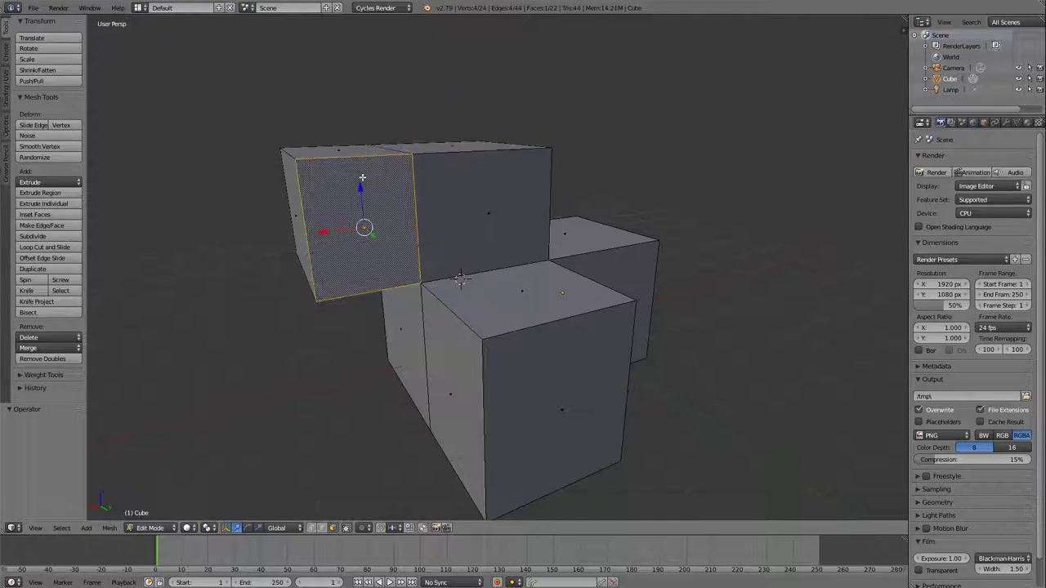
Switch to edge selection and select the edge dividing the raised block's two top faces.
{"action": "left_click", "coordinate": [322, 528]}
{"action": "right_click", "coordinate": [418, 243]}
{"action": "middle_click_drag", "start_coordinate": [443, 271], "coordinate": [395, 238]}
{"action": "right_click", "coordinate": [346, 238]}
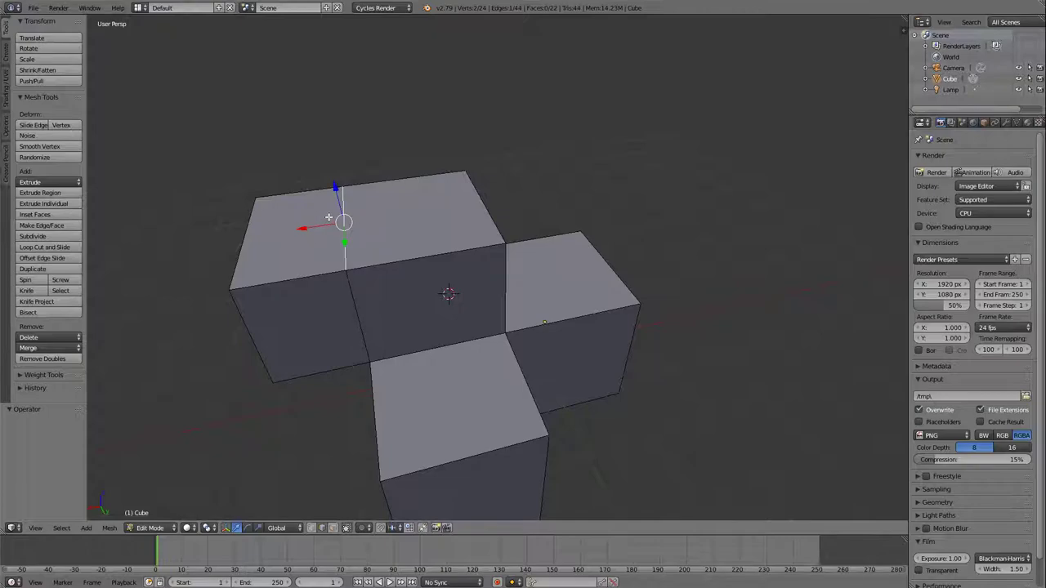
Try extruding the raised block's top dividing edge freely upward, and undo the extrusion.
{"action": "key", "text": "e"}
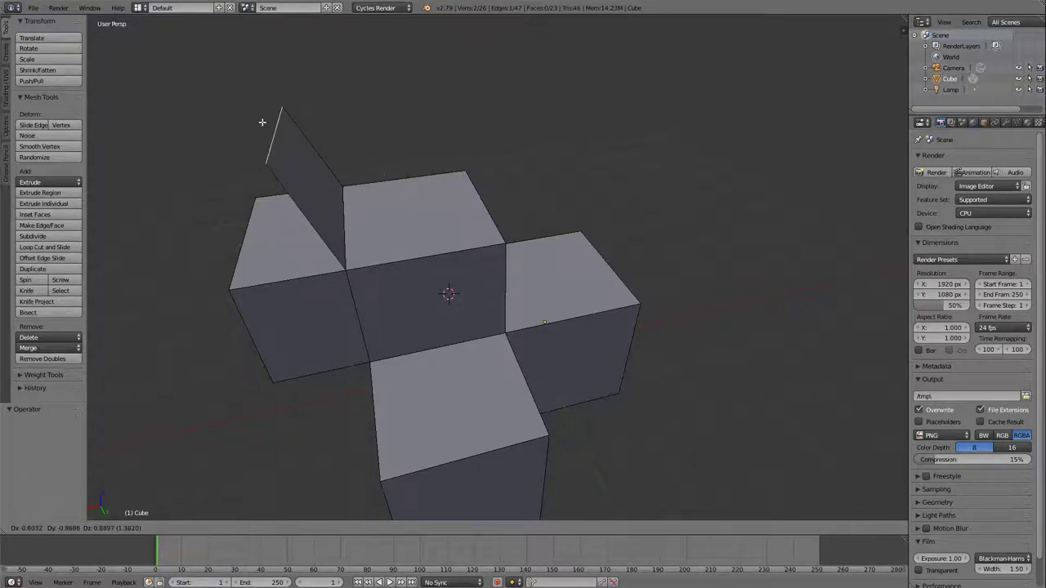
{"action": "left_click", "coordinate": [325, 132]}
{"action": "key", "text": "ctrl+z"}
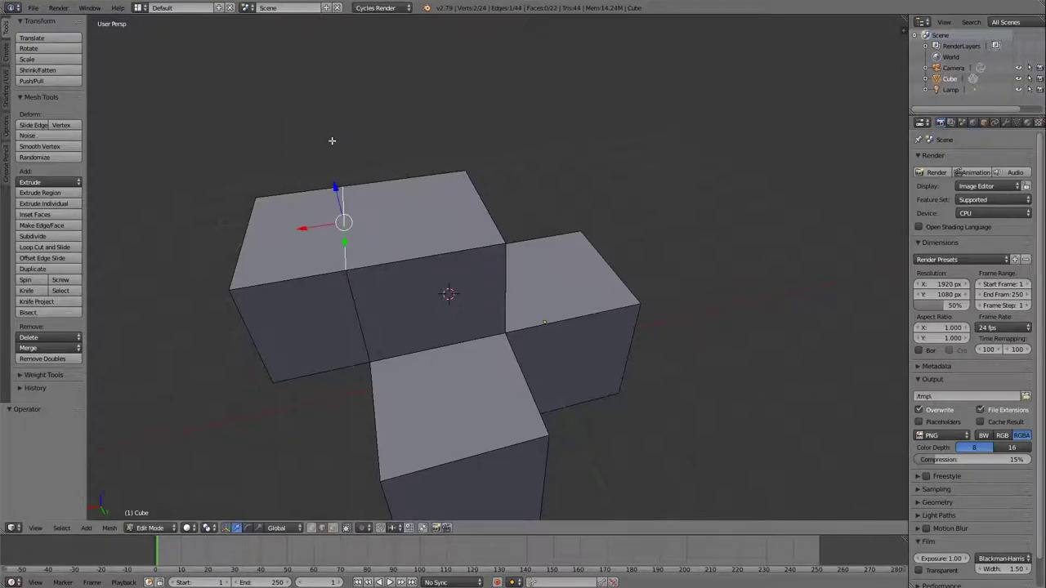
Move the top dividing edge into a roof-like ridge, by about -0.003 in X, -0.555 in Y and 0.711 in Z.
{"action": "key", "text": "g"}
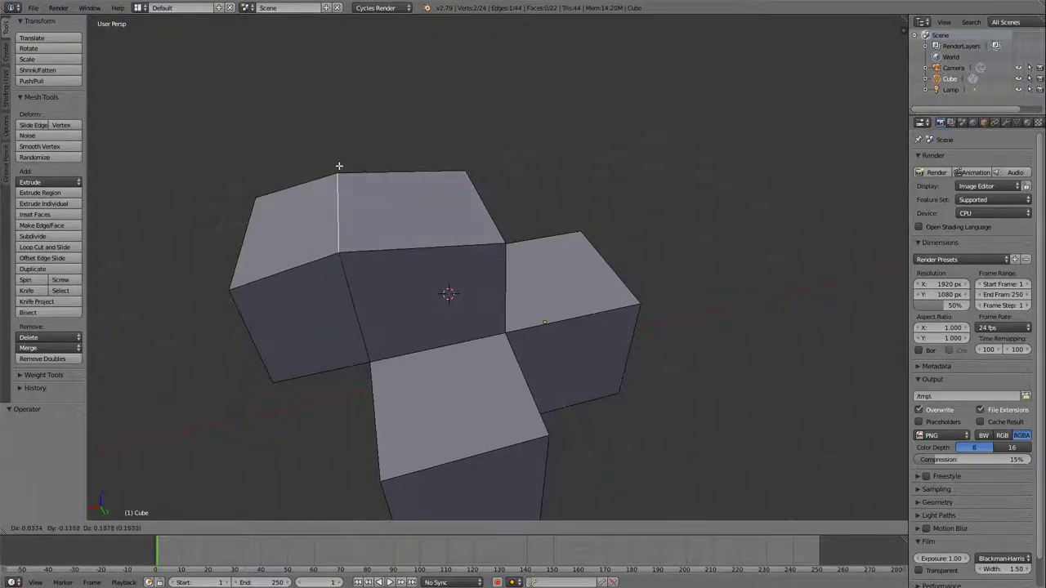
{"action": "left_click", "coordinate": [332, 107]}
Move the vertical edge below the ridge by about -0.170 in X, 0.383 in Y and -0.242 in Z.
{"action": "middle_click_drag", "start_coordinate": [444, 145], "coordinate": [492, 116]}
{"action": "right_click", "coordinate": [479, 242]}
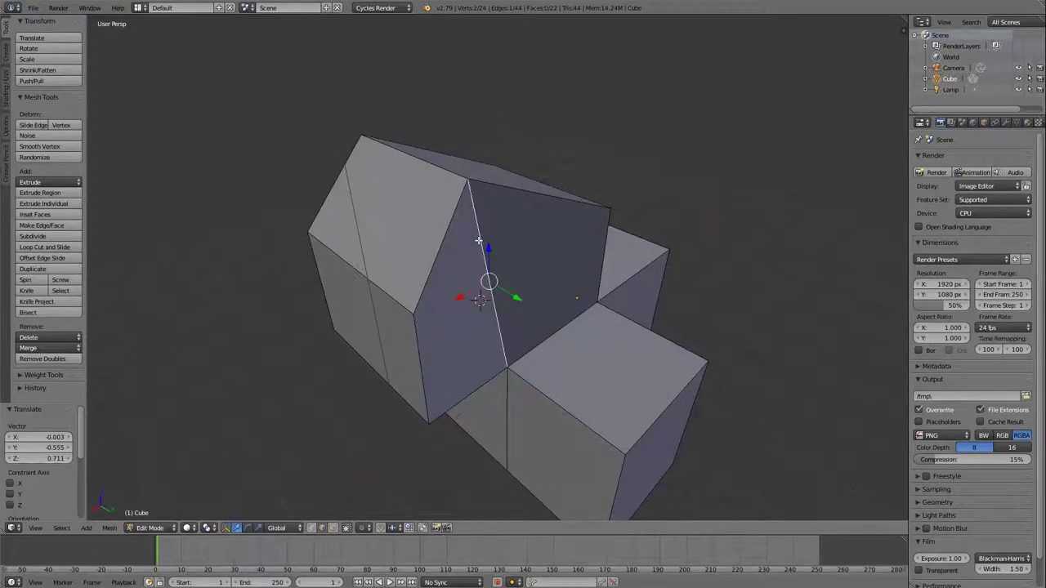
{"action": "key", "text": "g"}
{"action": "left_click", "coordinate": [547, 399]}
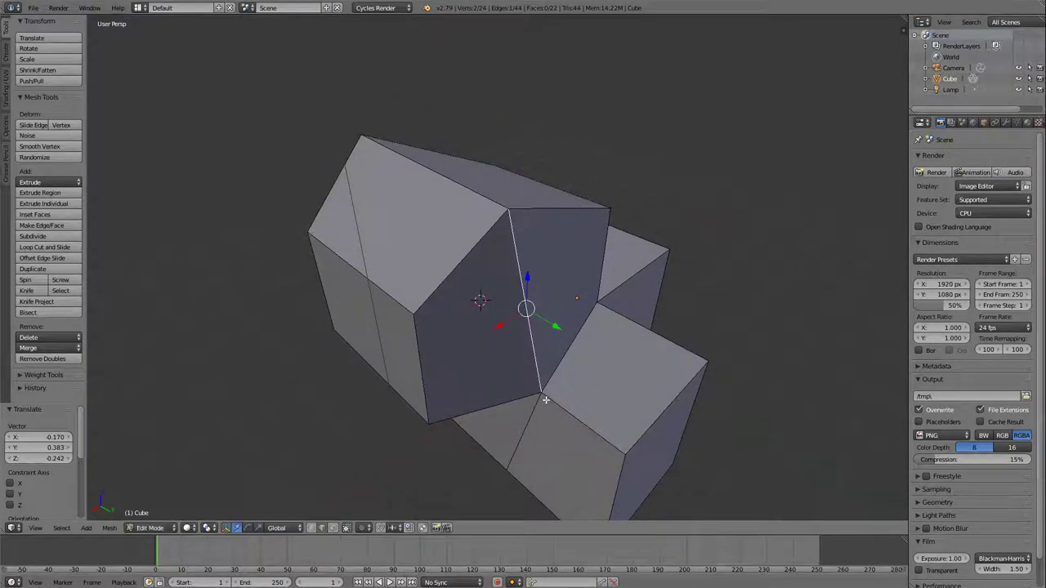
Select the different edges meeting at the blocks' shared inner corner, one at a time.
{"action": "middle_click_drag", "start_coordinate": [547, 398], "coordinate": [360, 259]}
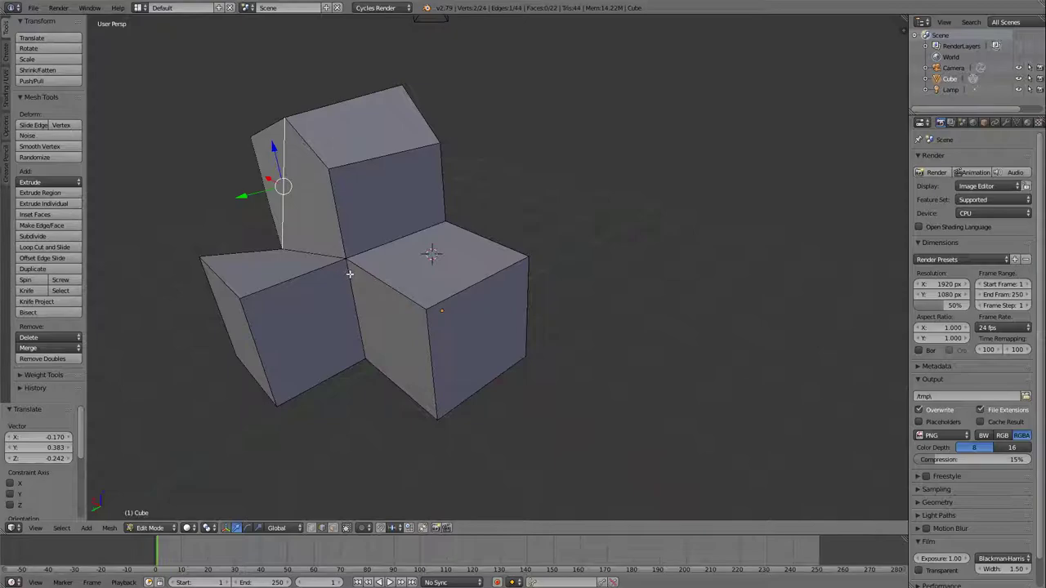
{"action": "right_click", "coordinate": [353, 295]}
{"action": "right_click", "coordinate": [295, 276]}
{"action": "right_click", "coordinate": [383, 282]}
{"action": "right_click", "coordinate": [335, 246]}
{"action": "right_click", "coordinate": [332, 255]}
{"action": "right_click", "coordinate": [338, 258]}
{"action": "right_click", "coordinate": [341, 249]}
{"action": "right_click", "coordinate": [337, 265]}
{"action": "right_click", "coordinate": [351, 274]}
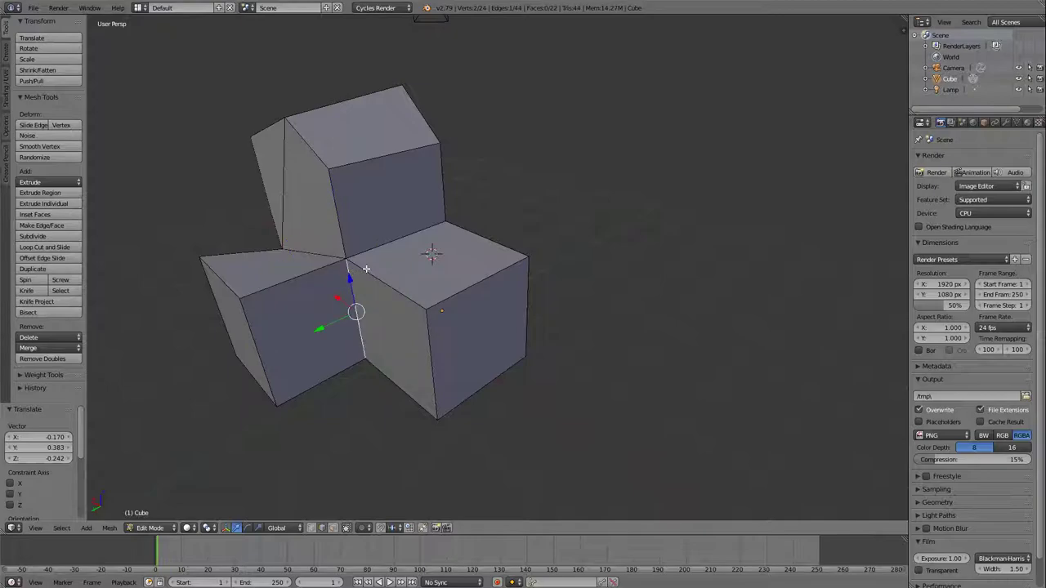
{"action": "right_click", "coordinate": [367, 270]}
{"action": "right_click", "coordinate": [311, 271]}
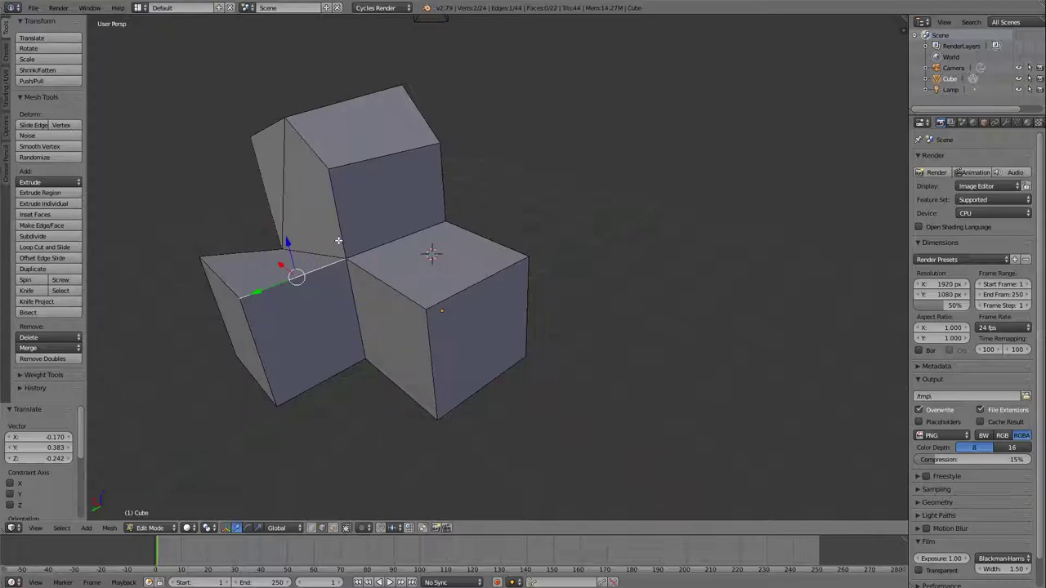
Switch to vertex selection, select the vertex at the blocks' shared inner corner and inspect its connecting edges up close.
{"action": "left_click", "coordinate": [312, 529]}
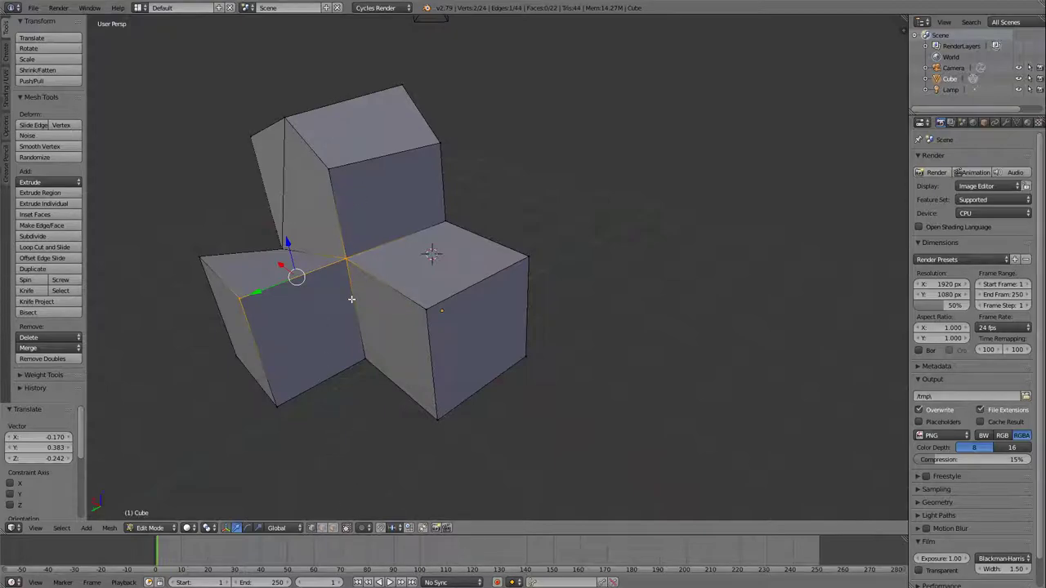
{"action": "right_click", "coordinate": [345, 259]}
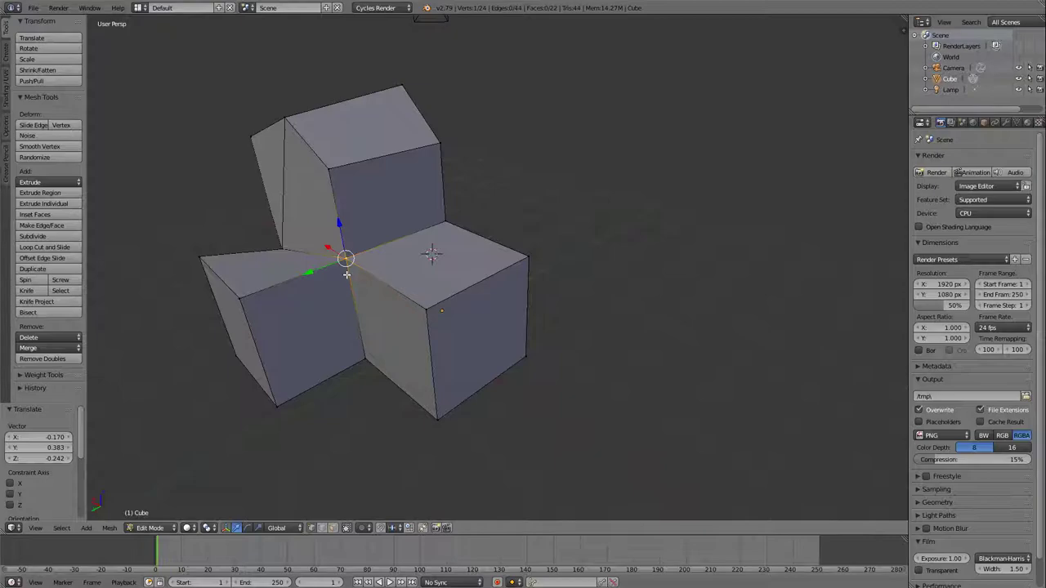
{"action": "scroll", "coordinate": [347, 274], "scroll_direction": "up", "scroll_amount": 5}
{"action": "middle_click_drag", "start_coordinate": [169, 241], "coordinate": [504, 320]}
{"action": "scroll", "coordinate": [472, 313], "scroll_direction": "up", "scroll_amount": 4}
{"action": "scroll", "coordinate": [472, 314], "scroll_direction": "down", "scroll_amount": 3}
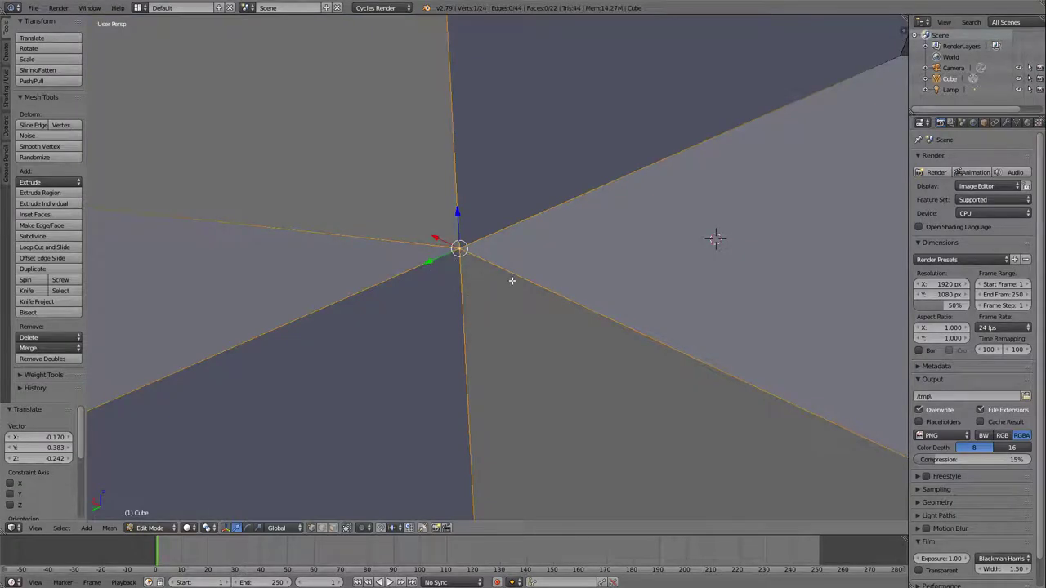
{"action": "scroll", "coordinate": [479, 277], "scroll_direction": "down", "scroll_amount": 6}
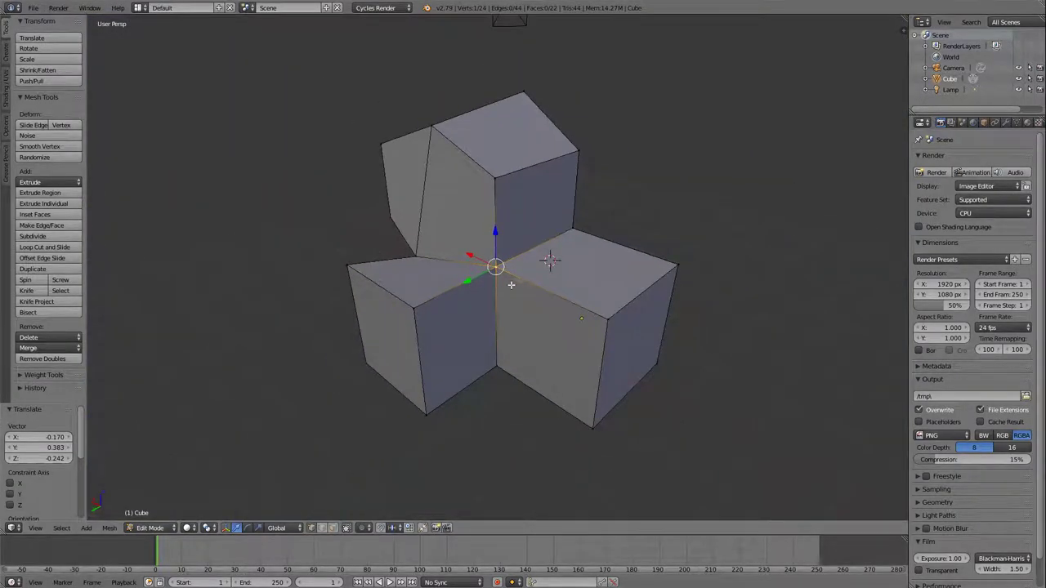
Move the shared corner vertex freely by about -1.545 in X, -0.313 in Y and 1.584 in Z.
{"action": "middle_click_drag", "start_coordinate": [515, 282], "coordinate": [594, 272]}
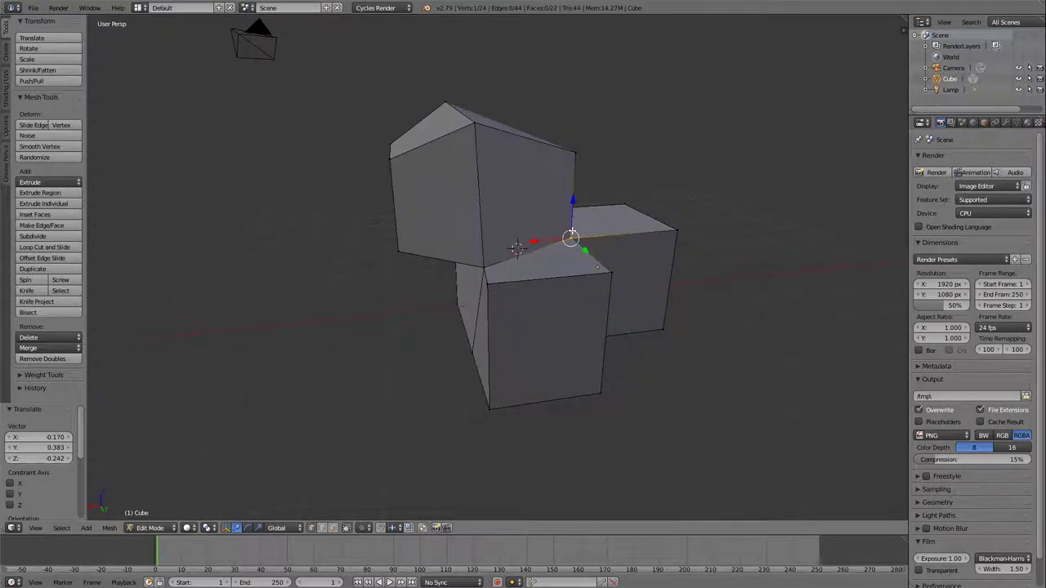
{"action": "key", "text": "g"}
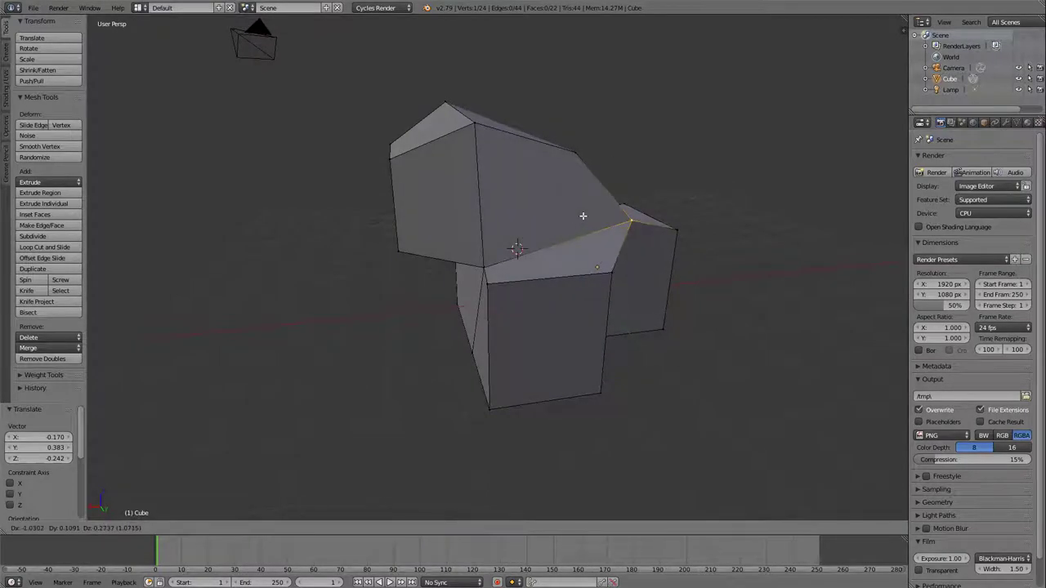
{"action": "left_click", "coordinate": [606, 137]}
Return the mesh to Object Mode and delete all objects in the scene, including the camera and lamp.
{"action": "middle_click_drag", "start_coordinate": [606, 137], "coordinate": [484, 192]}
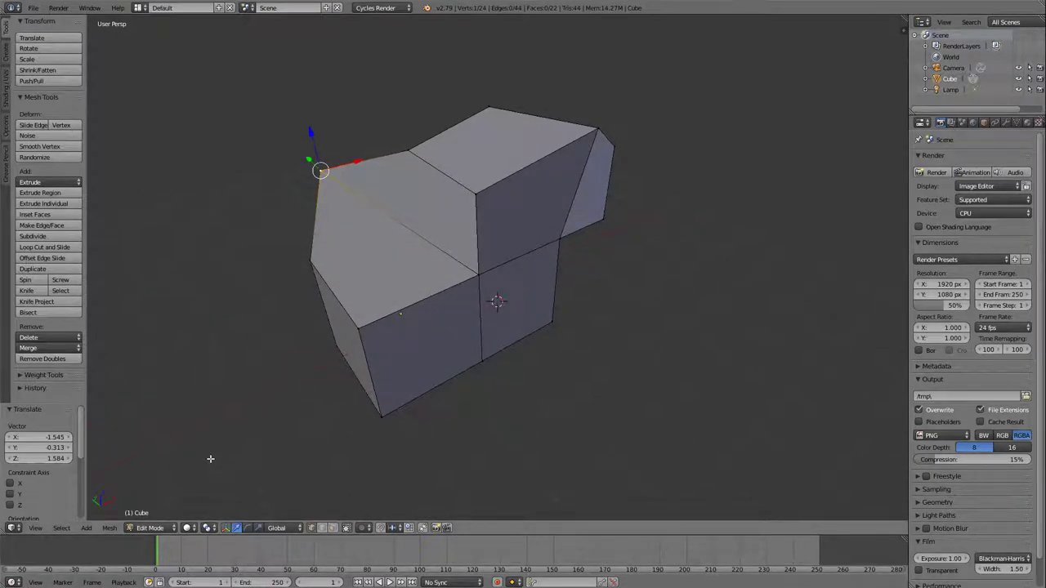
{"action": "left_click", "coordinate": [150, 528]}
{"action": "left_click", "coordinate": [149, 515]}
{"action": "key", "text": "a"}
{"action": "key", "text": "a"}
{"action": "key", "text": "x"}
{"action": "left_click", "coordinate": [245, 338]}
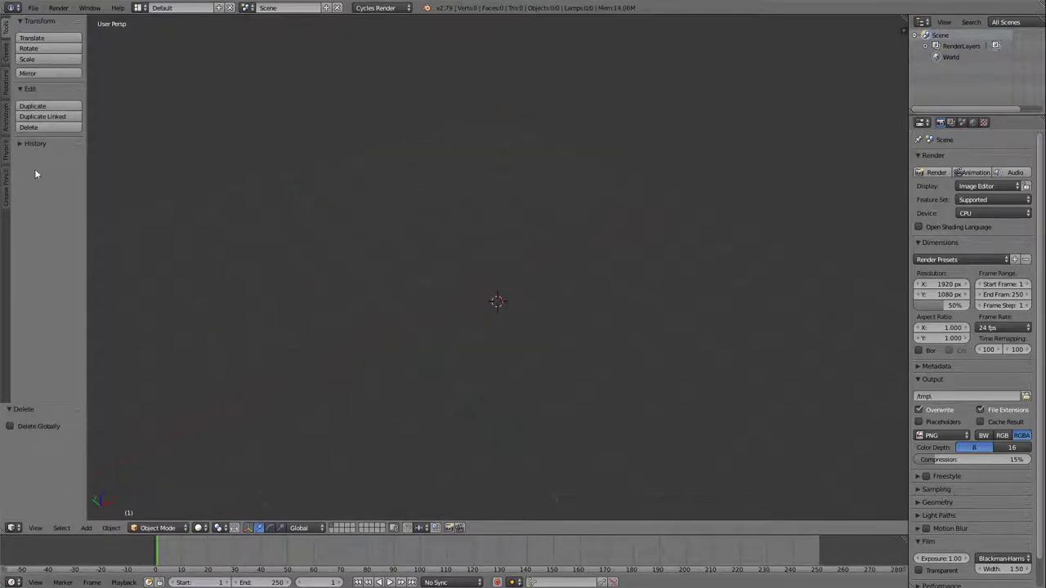
Add an ico sphere mesh with 2 subdivisions and size 1, and move it freely to a new position.
{"action": "key", "text": "shift+a"}
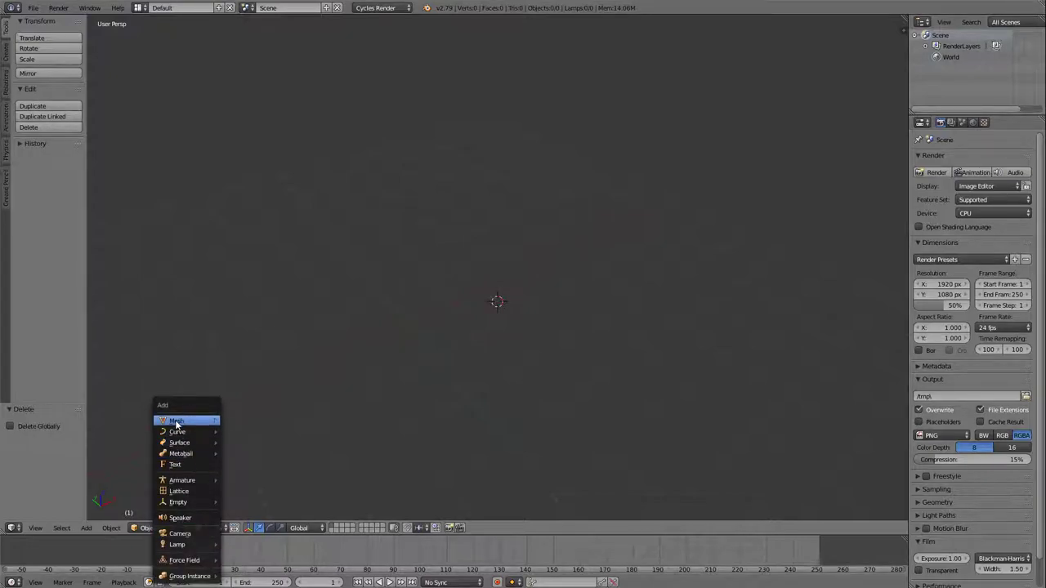
{"action": "mouse_move", "coordinate": [178, 425]}
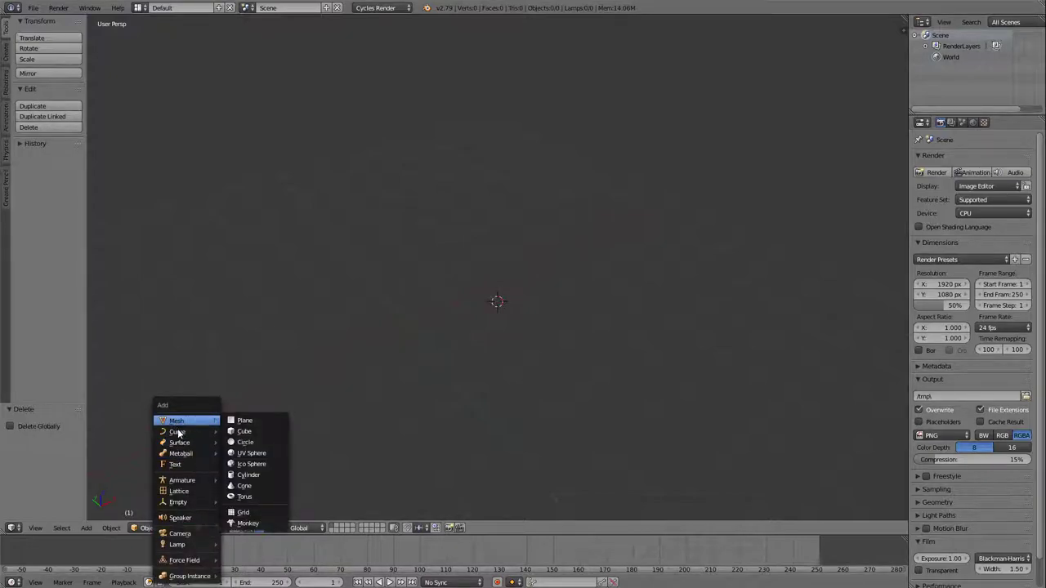
{"action": "left_click", "coordinate": [252, 464]}
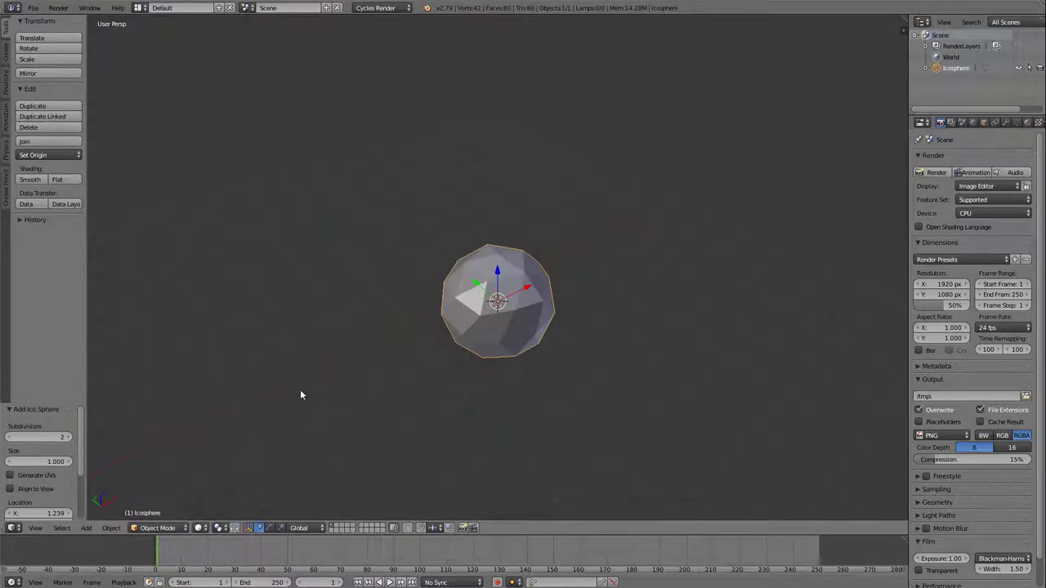
{"action": "key", "text": "g"}
{"action": "left_click", "coordinate": [459, 237]}
{"action": "middle_click_drag", "start_coordinate": [459, 227], "coordinate": [517, 244]}
{"action": "scroll", "coordinate": [516, 245], "scroll_direction": "up", "scroll_amount": 3}
{"action": "middle_click_drag", "start_coordinate": [486, 295], "coordinate": [440, 247]}
Enter Edit Mode on the ico sphere and extrude a single triangular face outward by about 0.256.
{"action": "key", "text": "Tab"}
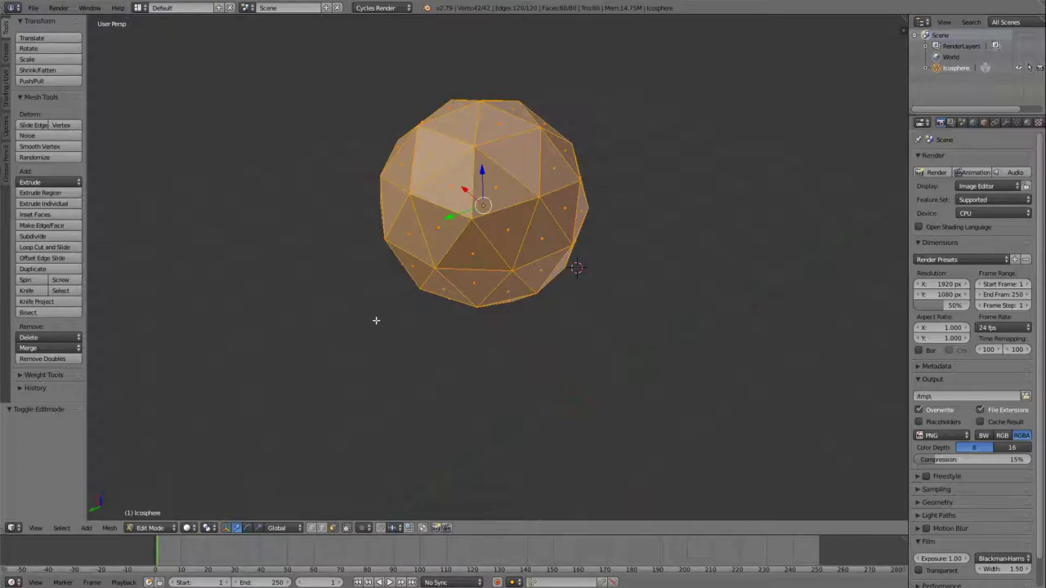
{"action": "left_click", "coordinate": [491, 202]}
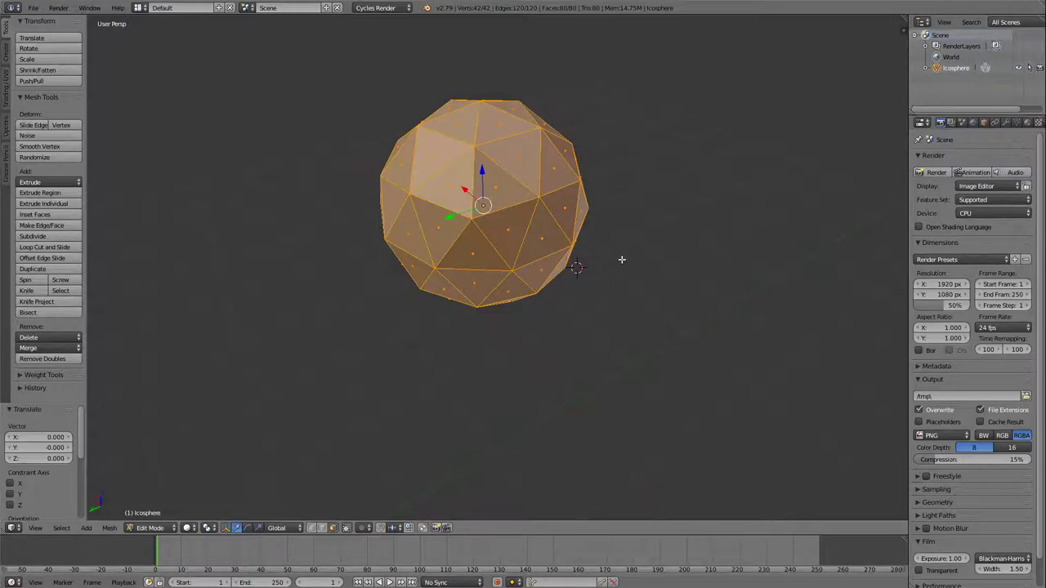
{"action": "key", "text": "a"}
{"action": "right_click", "coordinate": [524, 217]}
{"action": "middle_click_drag", "start_coordinate": [531, 283], "coordinate": [698, 229]}
{"action": "key", "text": "e"}
{"action": "left_click", "coordinate": [675, 204]}
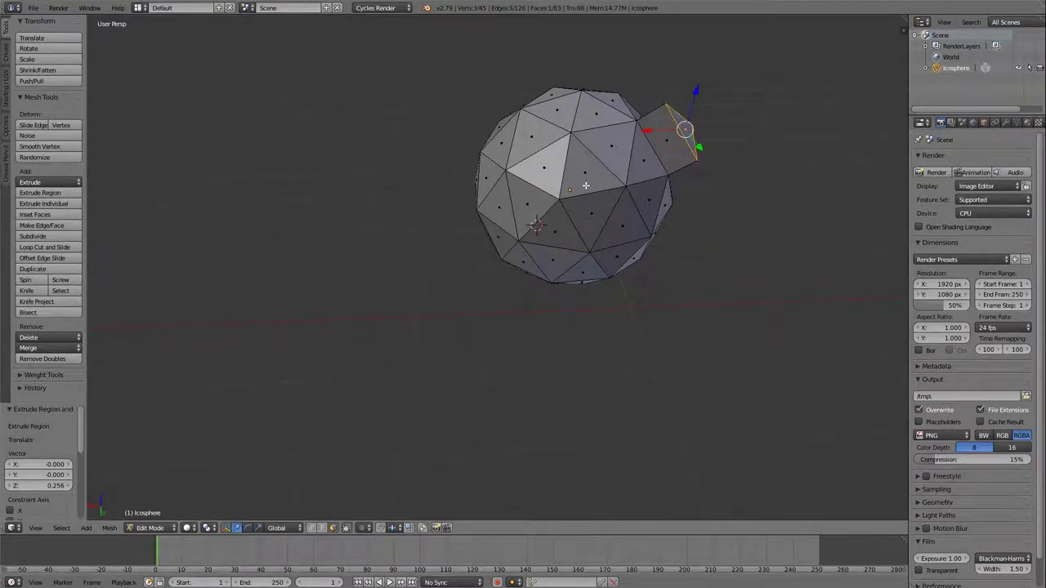
Move another upper face of the sphere freely by about 0.118 in X, -0.113 in Y and 0.121 in Z.
{"action": "right_click", "coordinate": [530, 141]}
{"action": "key", "text": "g"}
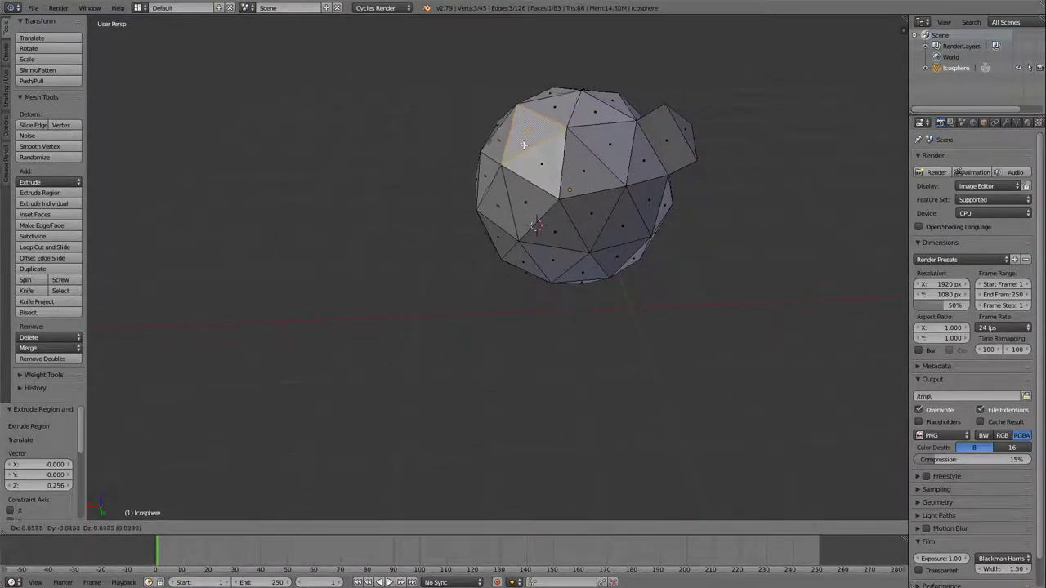
{"action": "left_click", "coordinate": [533, 157]}
{"action": "middle_click_drag", "start_coordinate": [533, 156], "coordinate": [557, 168]}
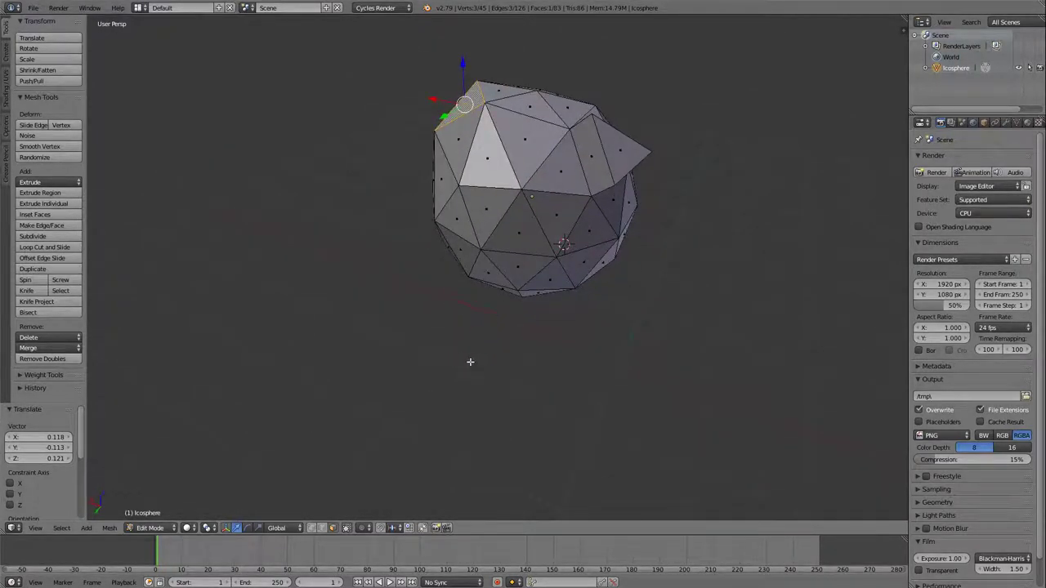
Switch to vertex selection and pull a vertex on the sphere's lower side outward into a long spike.
{"action": "left_click", "coordinate": [314, 530]}
{"action": "right_click", "coordinate": [480, 251]}
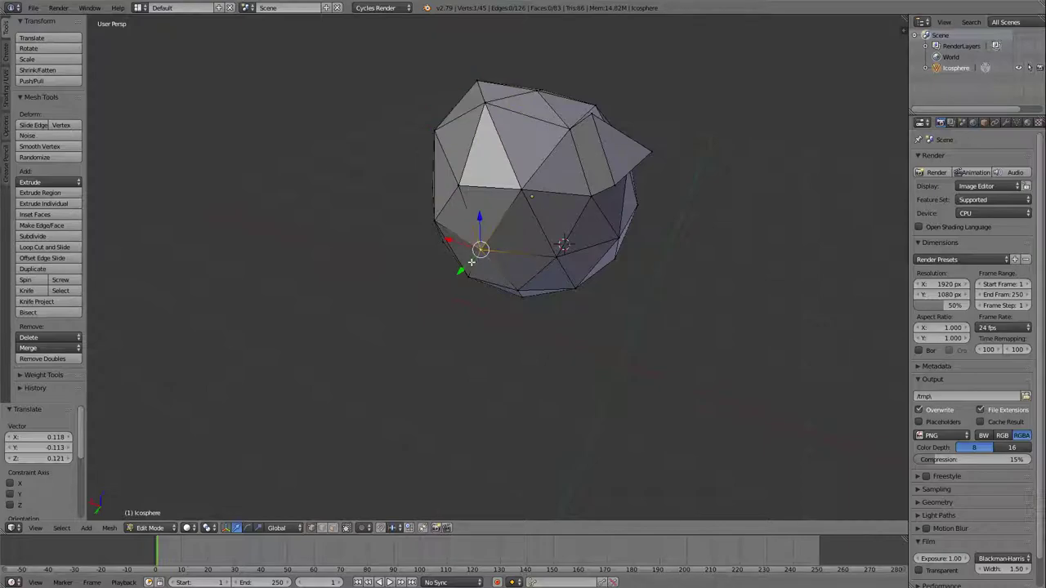
{"action": "key", "text": "g"}
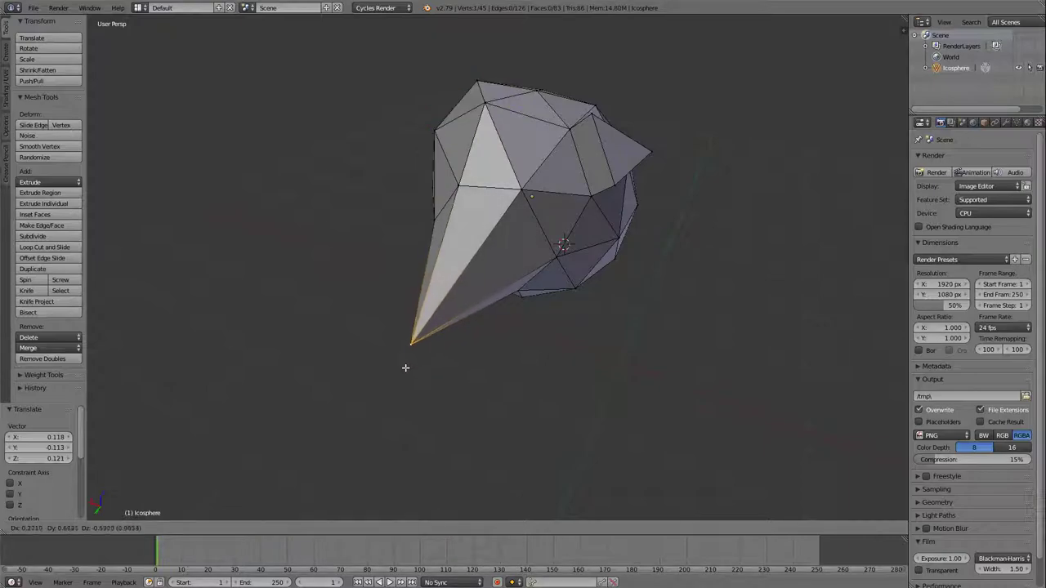
{"action": "left_click", "coordinate": [403, 371]}
{"action": "middle_click_drag", "start_coordinate": [569, 278], "coordinate": [493, 264]}
Pull another vertex outward into a spike using two free moves, the second about -0.479 in X, 0.155 in Y and 0.021 in Z.
{"action": "right_click", "coordinate": [495, 144]}
{"action": "key", "text": "g"}
{"action": "left_click", "coordinate": [572, 90]}
{"action": "middle_click_drag", "start_coordinate": [572, 90], "coordinate": [467, 225]}
{"action": "key", "text": "g"}
{"action": "left_click", "coordinate": [270, 294]}
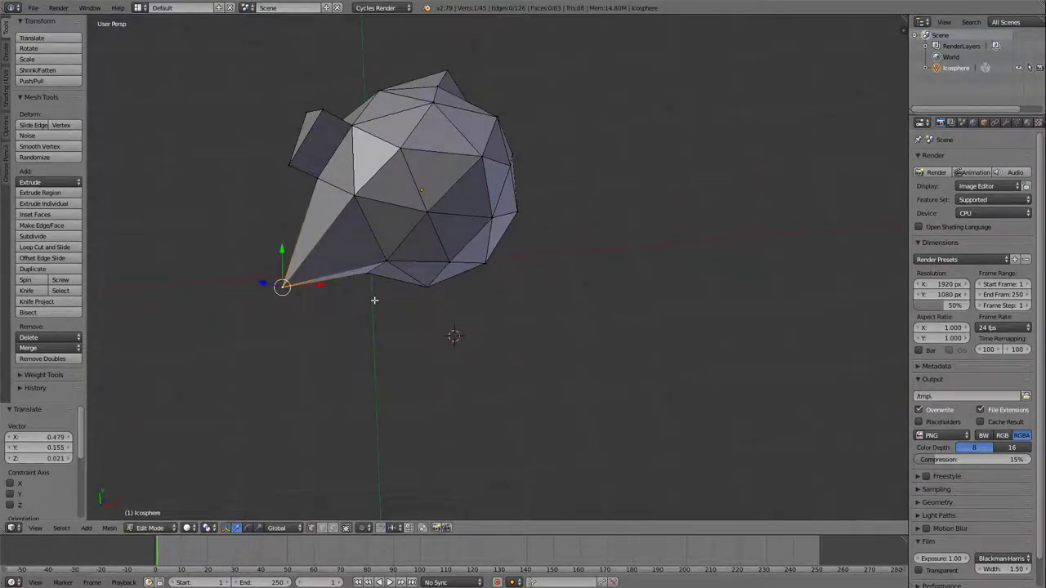
Select a vertex on the sphere's opposite side, try moving it along X and Y, and settle on about 0.027 along Z.
{"action": "middle_click_drag", "start_coordinate": [375, 300], "coordinate": [523, 182]}
{"action": "right_click", "coordinate": [544, 175]}
{"action": "key", "text": "g"}
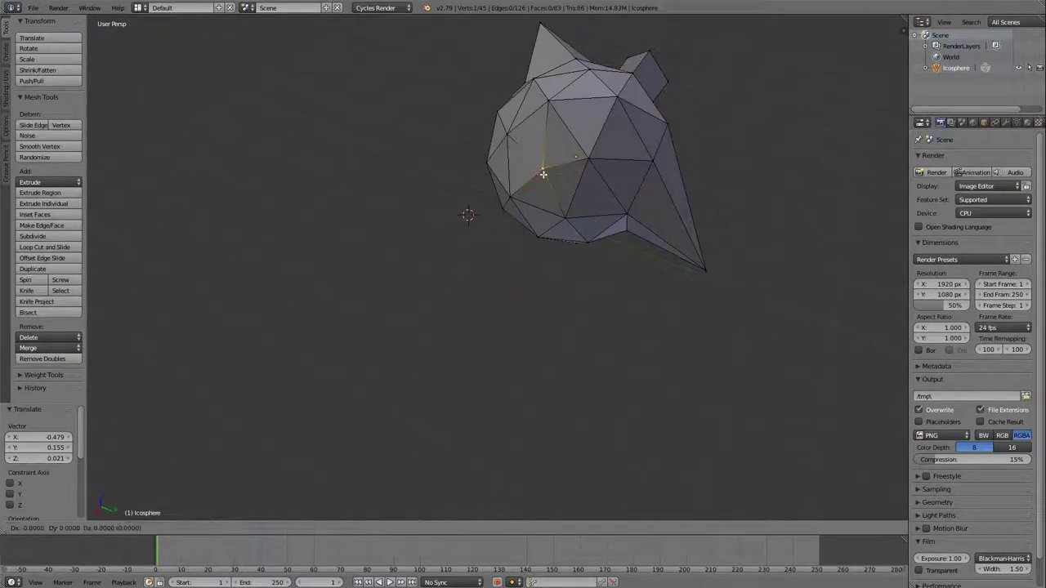
{"action": "key", "text": "x"}
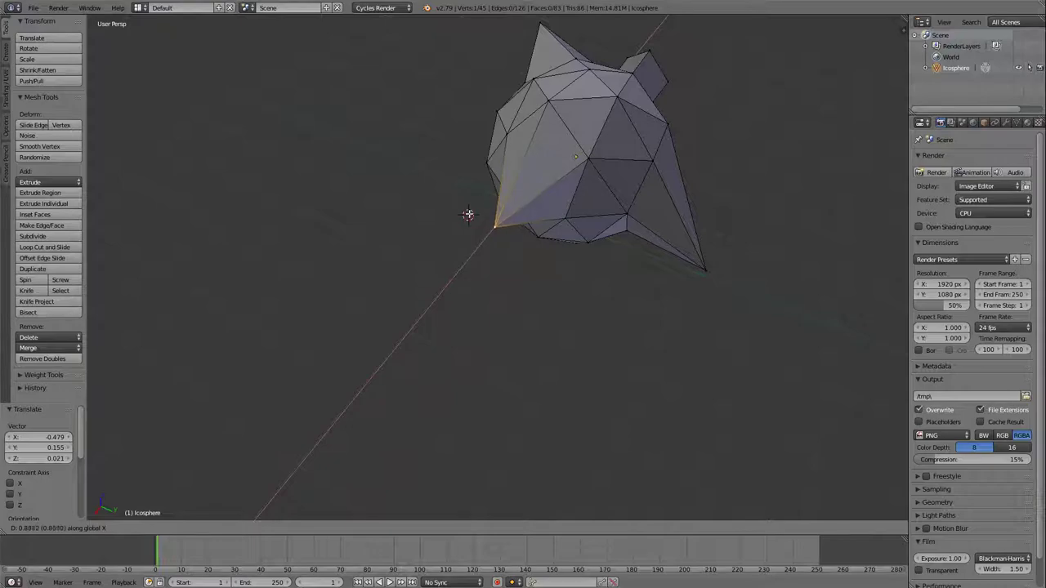
{"action": "key", "text": "y"}
{"action": "key", "text": "z"}
{"action": "left_click", "coordinate": [482, 168]}
{"action": "middle_click_drag", "start_coordinate": [491, 173], "coordinate": [559, 173]}
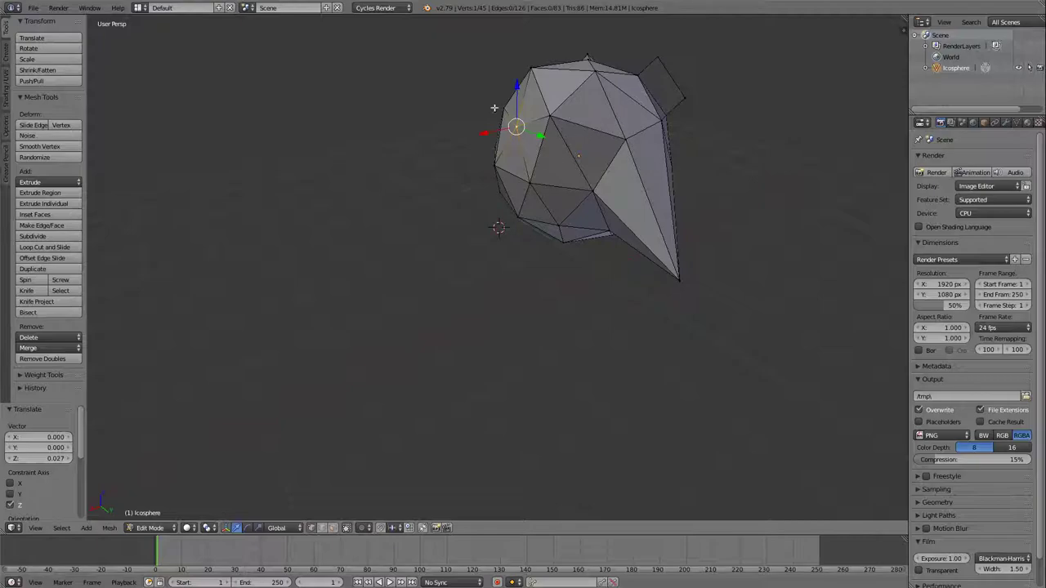
Return to Object Mode and rotate the deformed ico sphere about 79.2° around the global X axis.
{"action": "left_click", "coordinate": [160, 529]}
{"action": "left_click", "coordinate": [157, 513]}
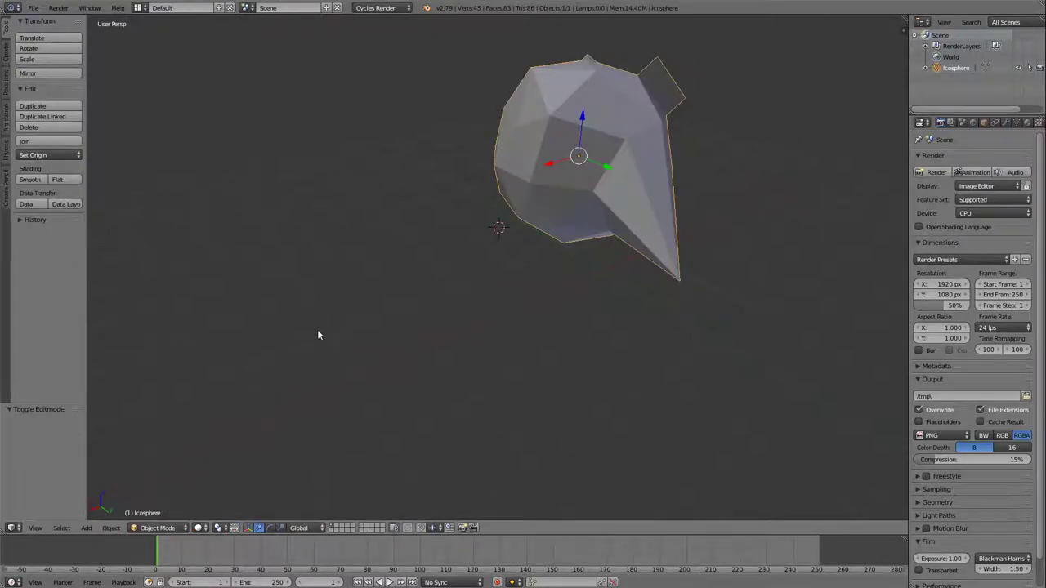
{"action": "key", "text": "a"}
{"action": "key", "text": "a"}
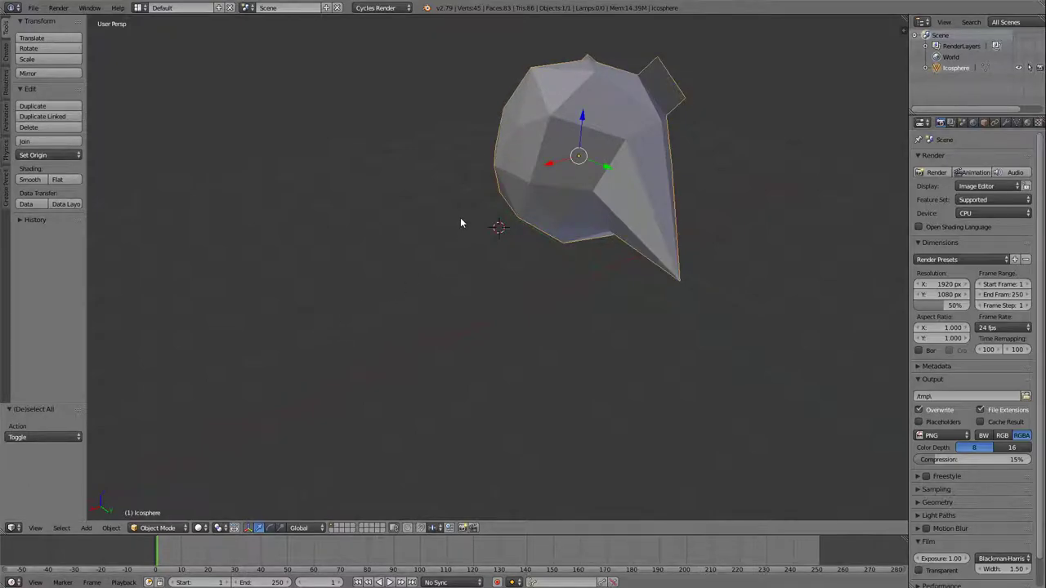
{"action": "key", "text": "r"}
{"action": "key", "text": "x"}
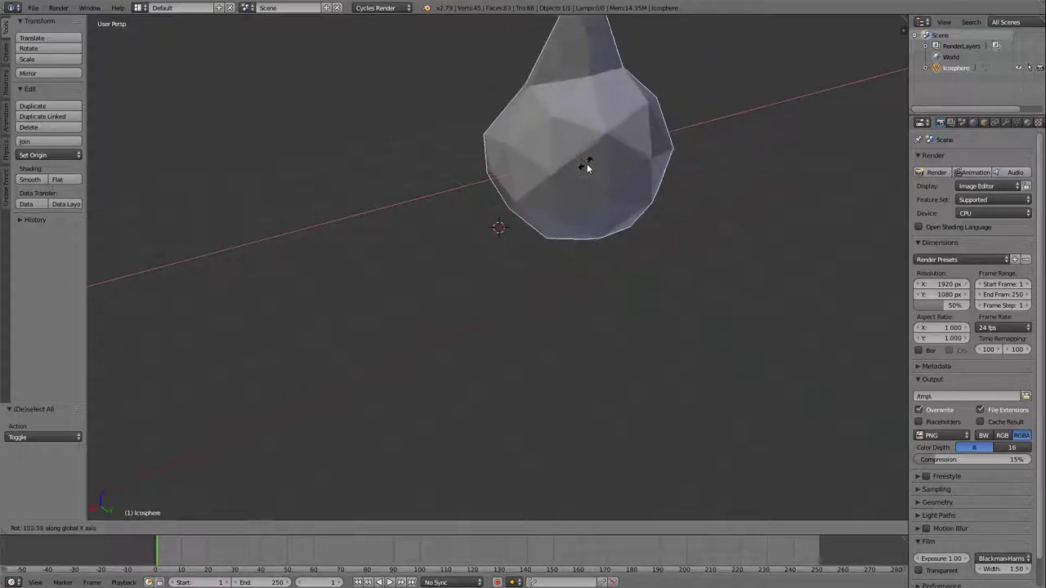
{"action": "left_click", "coordinate": [595, 210]}
Rotate the ico sphere freely by about -52.1° and fine-tune its orientation with two further small free rotations.
{"action": "key", "text": "r"}
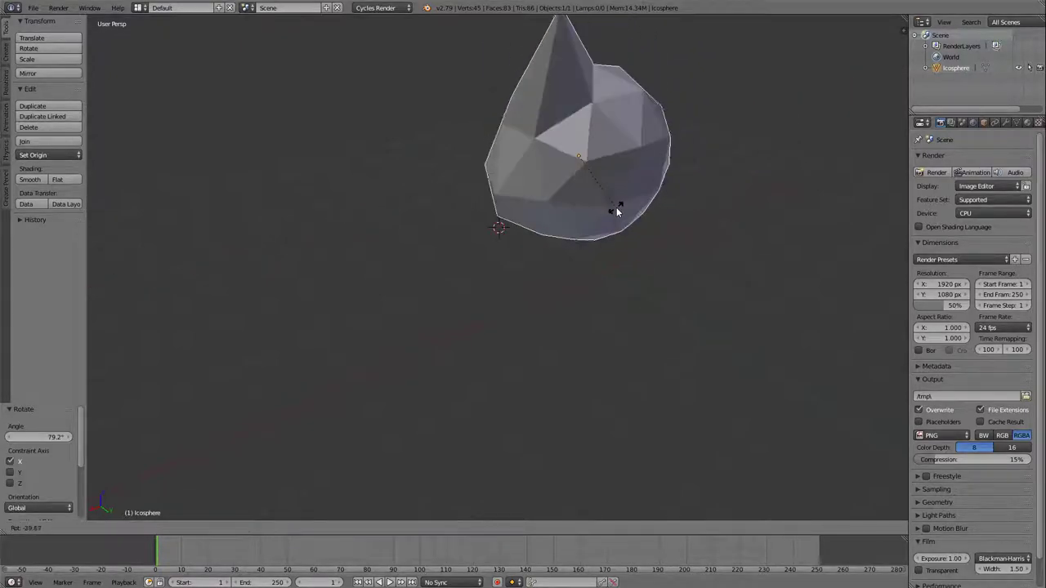
{"action": "left_click", "coordinate": [629, 215]}
{"action": "middle_click_drag", "start_coordinate": [637, 218], "coordinate": [514, 190]}
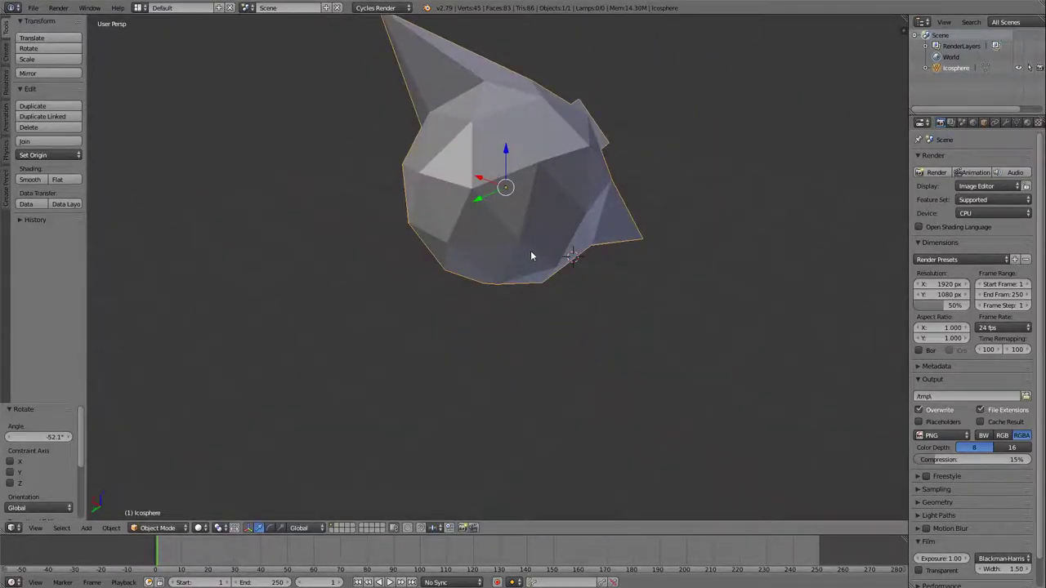
{"action": "middle_click_drag", "start_coordinate": [531, 256], "coordinate": [621, 271]}
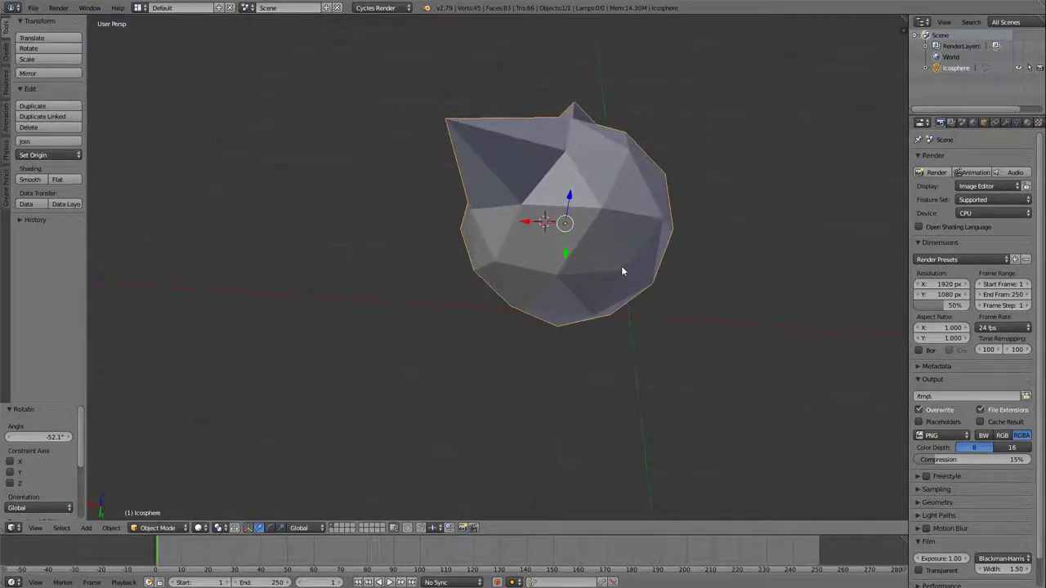
{"action": "middle_click_drag", "start_coordinate": [566, 278], "coordinate": [573, 273]}
{"action": "key", "text": "r"}
{"action": "left_click", "coordinate": [577, 265]}
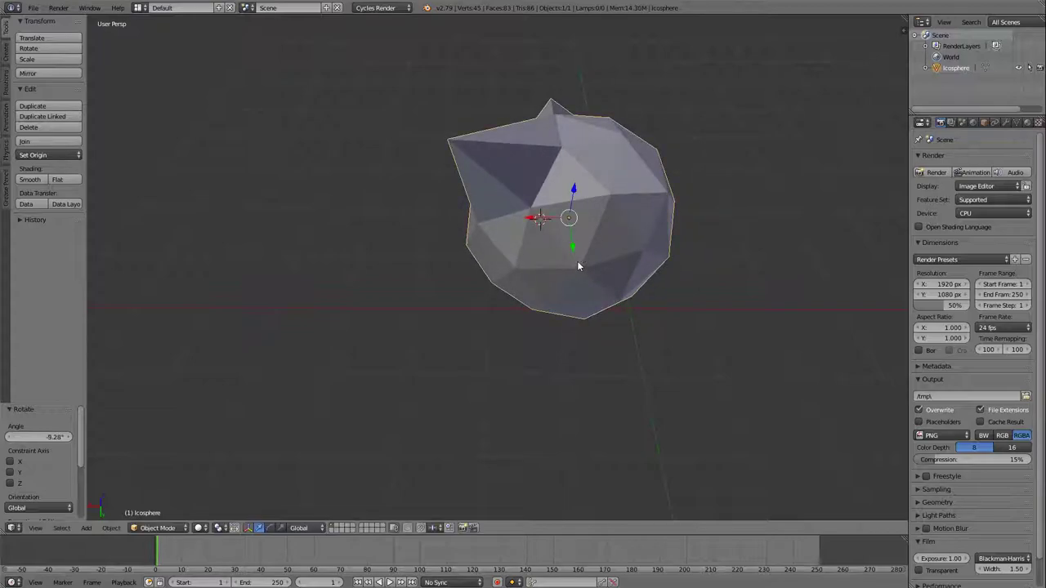
{"action": "key", "text": "r"}
{"action": "left_click", "coordinate": [560, 262]}
{"action": "middle_click_drag", "start_coordinate": [577, 278], "coordinate": [583, 319]}
Re-enter Edit Mode and move the selected vertex, trying the X and Z constraints before placing it along the Y axis.
{"action": "key", "text": "Tab"}
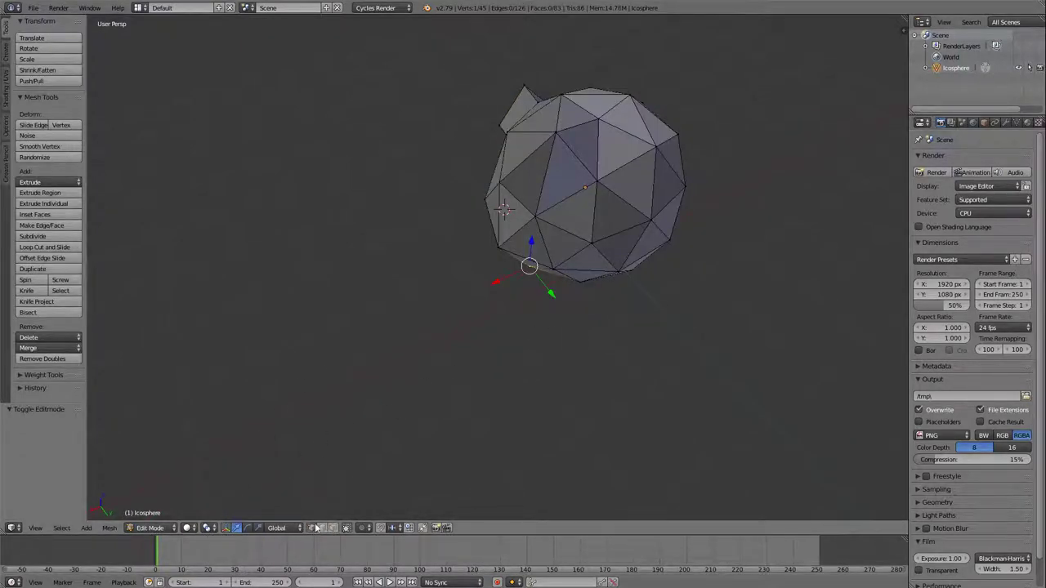
{"action": "middle_click_drag", "start_coordinate": [518, 336], "coordinate": [564, 262]}
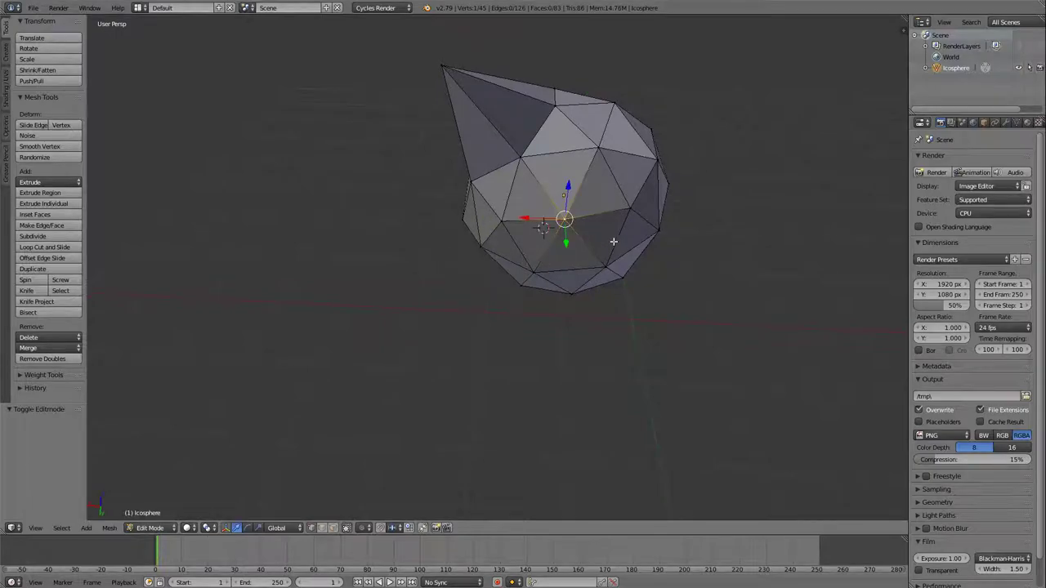
{"action": "middle_click_drag", "start_coordinate": [648, 287], "coordinate": [760, 255]}
{"action": "key", "text": "g"}
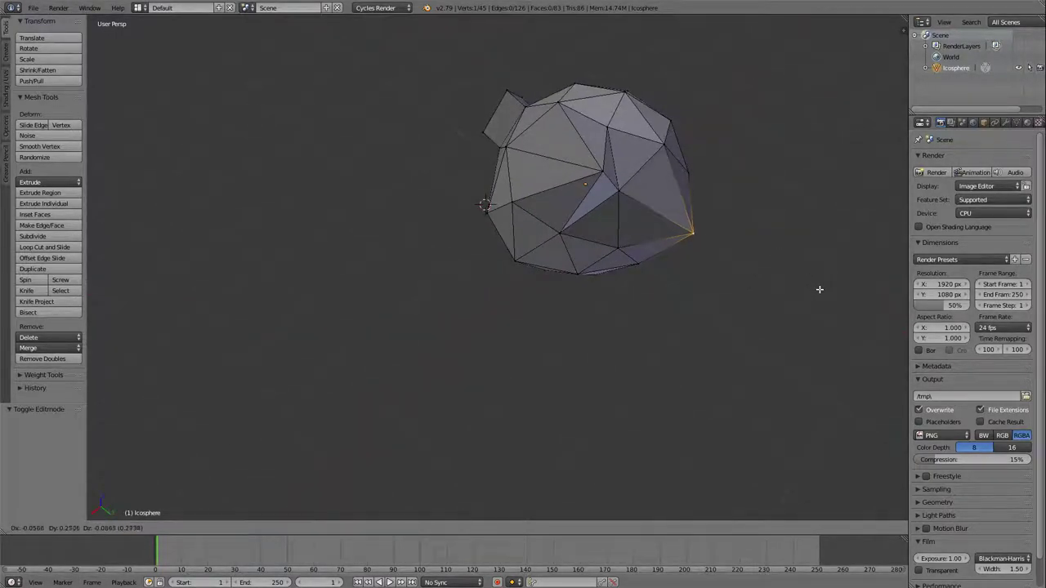
{"action": "key", "text": "x"}
{"action": "key", "text": "z"}
{"action": "key", "text": "y"}
{"action": "left_click", "coordinate": [818, 325]}
{"action": "middle_click_drag", "start_coordinate": [819, 325], "coordinate": [615, 298]}
Pull several more vertices outward into spikes around the mesh, the last by about 0.311 in X, -0.544 in Y and -0.290 in Z.
{"action": "right_click", "coordinate": [596, 239]}
{"action": "key", "text": "t"}
{"action": "key", "text": "t"}
{"action": "left_click_drag", "start_coordinate": [597, 241], "coordinate": [670, 196]}
{"action": "middle_click_drag", "start_coordinate": [573, 277], "coordinate": [498, 231]}
{"action": "right_click_drag", "start_coordinate": [385, 193], "coordinate": [336, 250]}
{"action": "middle_click_drag", "start_coordinate": [372, 114], "coordinate": [590, 191]}
{"action": "right_click", "coordinate": [481, 189]}
{"action": "right_click_drag", "start_coordinate": [501, 189], "coordinate": [442, 233]}
{"action": "middle_click_drag", "start_coordinate": [380, 273], "coordinate": [577, 199]}
{"action": "middle_click_drag", "start_coordinate": [537, 249], "coordinate": [505, 220]}
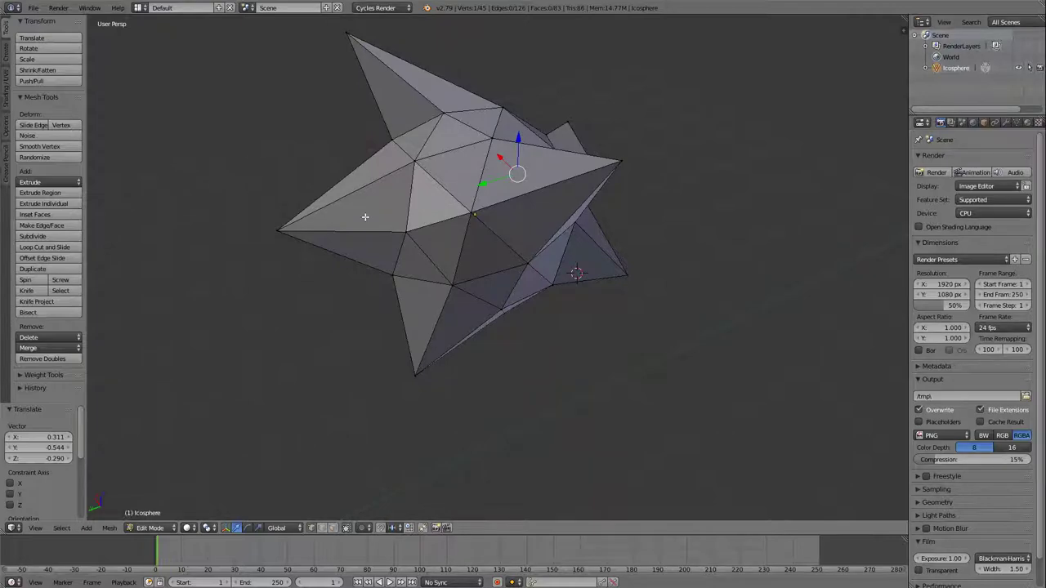
Return to Object Mode, delete the spiky ico sphere and recentre the view on the empty scene.
{"action": "left_click", "coordinate": [148, 528]}
{"action": "left_click", "coordinate": [160, 515]}
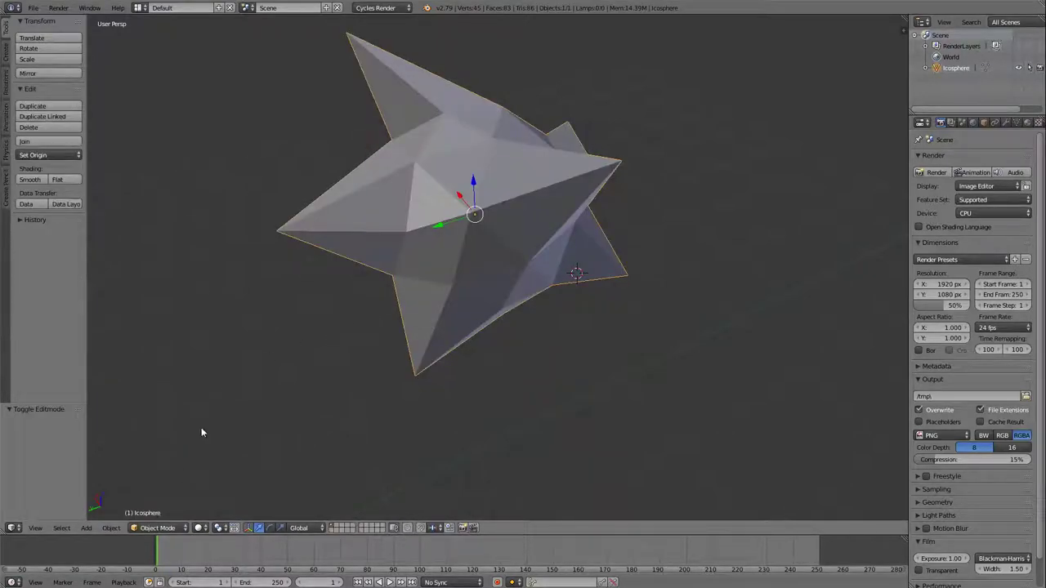
{"action": "key", "text": "x"}
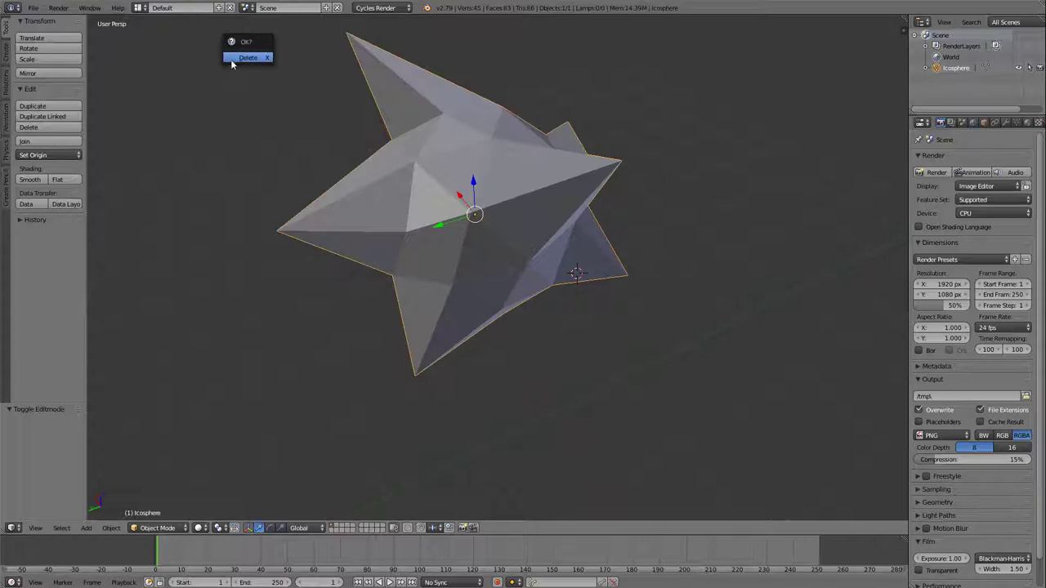
{"action": "left_click", "coordinate": [231, 57]}
{"action": "key", "text": "shift+c"}
{"action": "scroll", "coordinate": [253, 482], "scroll_direction": "down", "scroll_amount": 2}
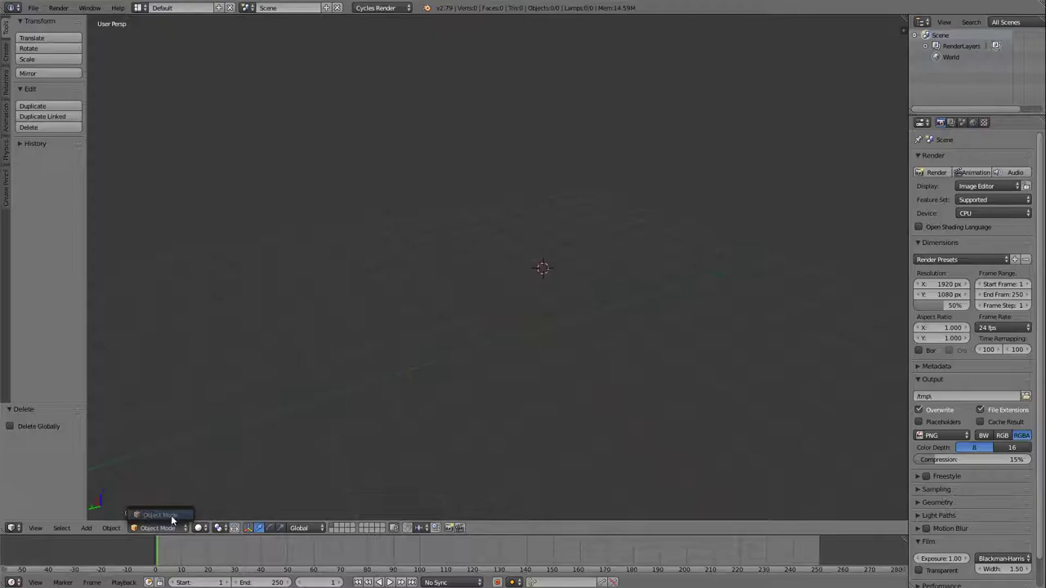
Add a plane mesh and scale it uniformly by about 6.168.
{"action": "key", "text": "shift+a"}
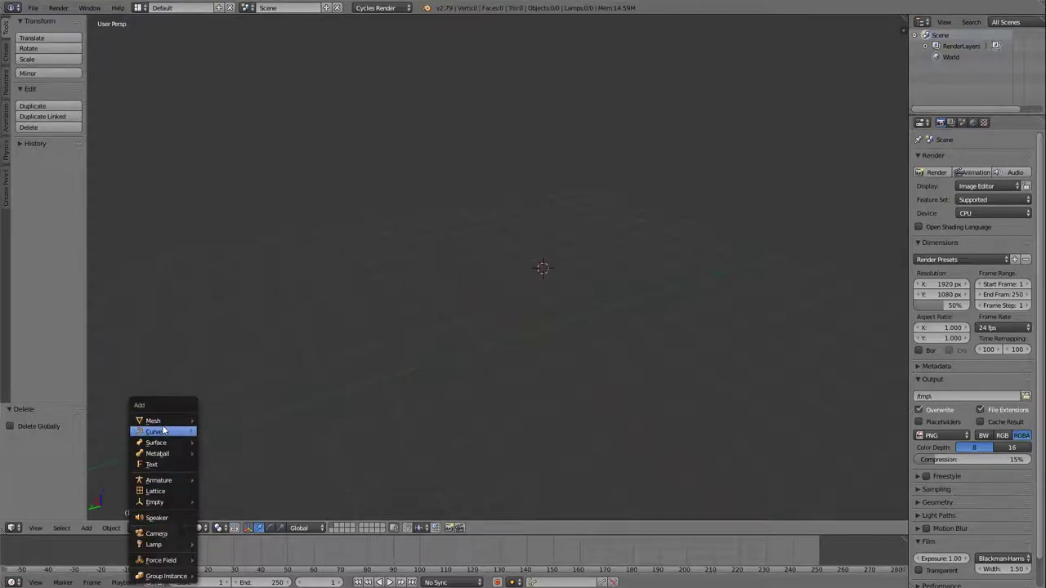
{"action": "mouse_move", "coordinate": [156, 420]}
{"action": "left_click", "coordinate": [230, 420]}
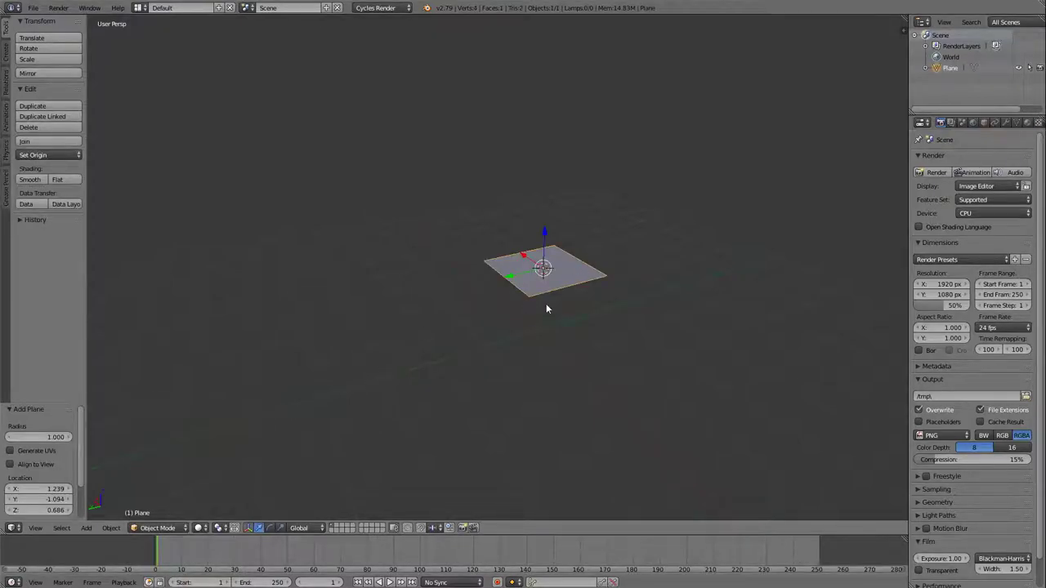
{"action": "key", "text": "s"}
{"action": "left_click", "coordinate": [389, 21]}
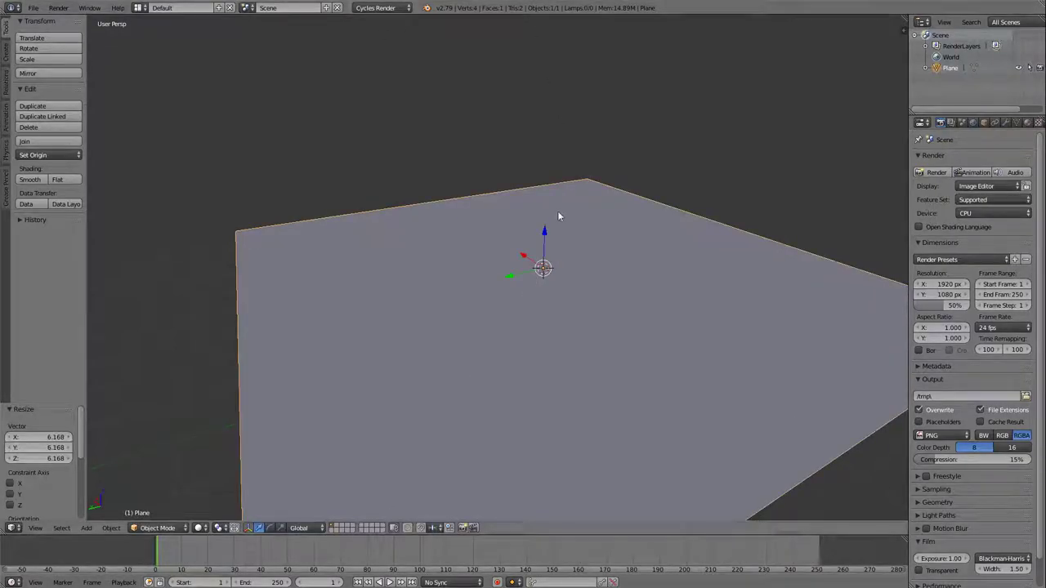
{"action": "middle_click_drag", "start_coordinate": [556, 220], "coordinate": [555, 336]}
Switch the enlarged plane to Edit Mode.
{"action": "left_click", "coordinate": [158, 527]}
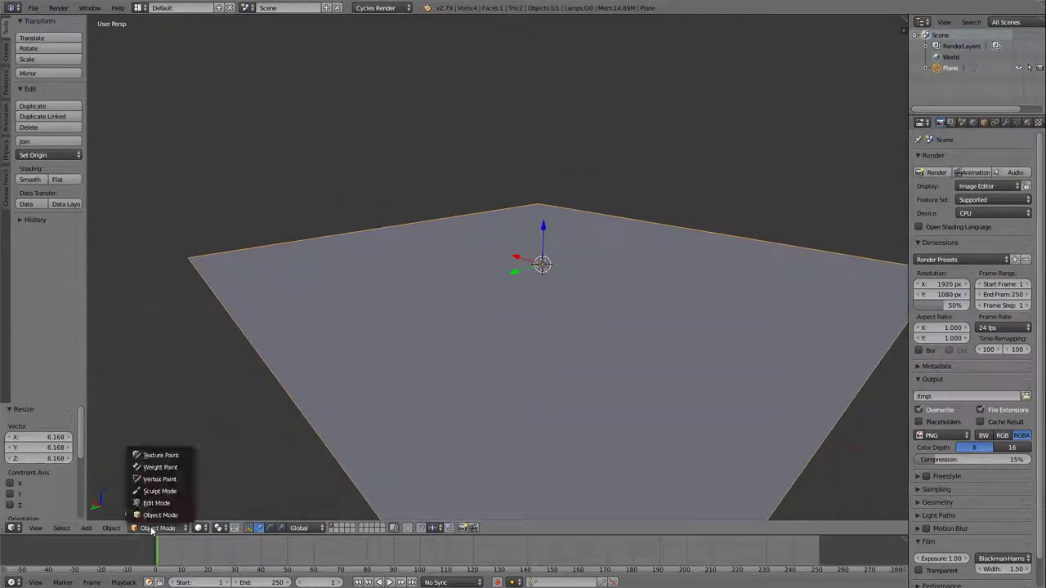
{"action": "left_click", "coordinate": [167, 502]}
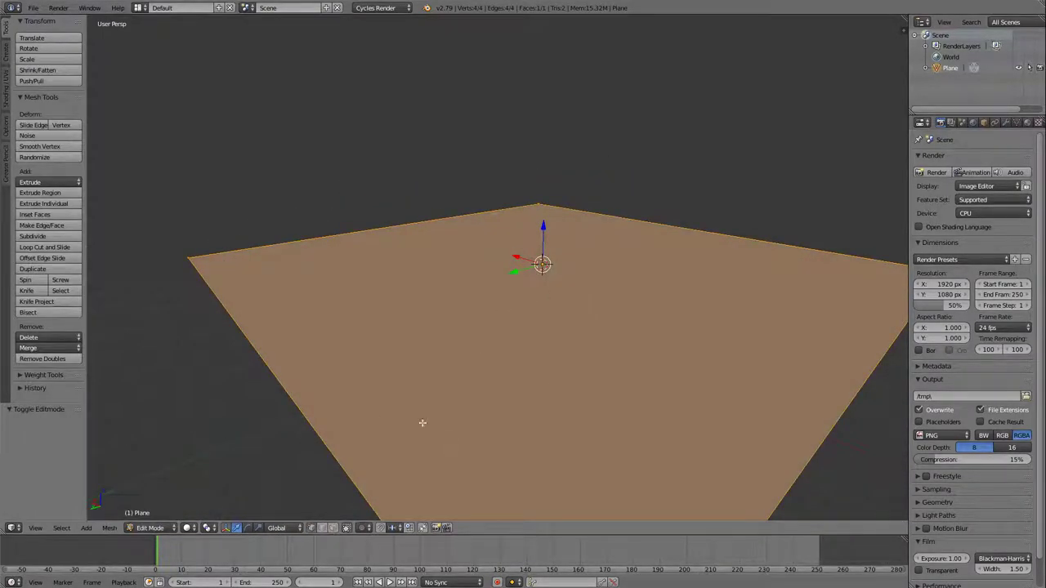
{"action": "middle_click_drag", "start_coordinate": [650, 236], "coordinate": [669, 266]}
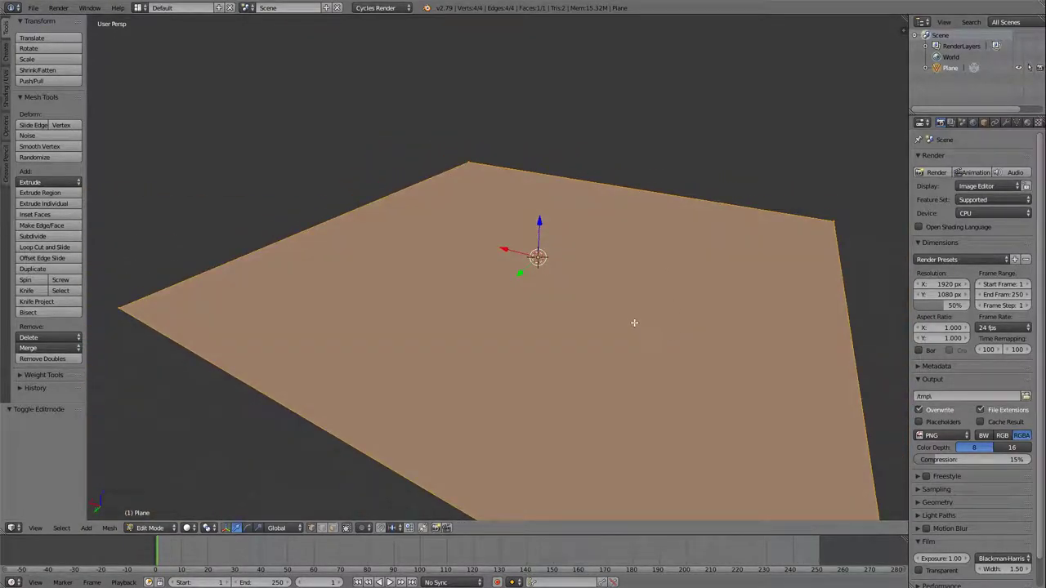
{"action": "middle_click_drag", "start_coordinate": [625, 313], "coordinate": [594, 273]}
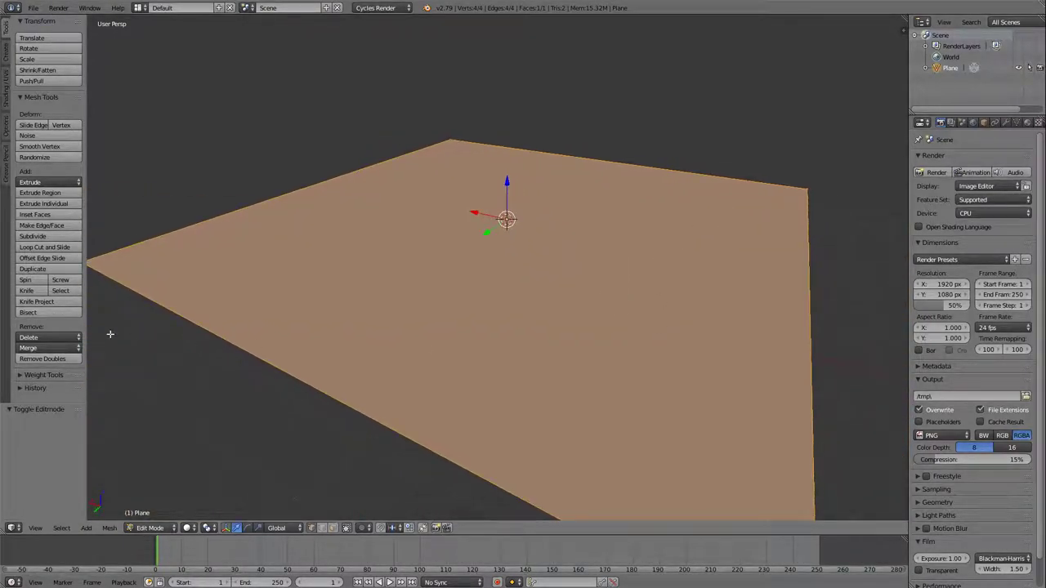
Subdivide the whole plane three times into an 8 by 8 grid of faces.
{"action": "left_click", "coordinate": [35, 237]}
{"action": "left_click", "coordinate": [35, 237]}
{"action": "left_click", "coordinate": [35, 237]}
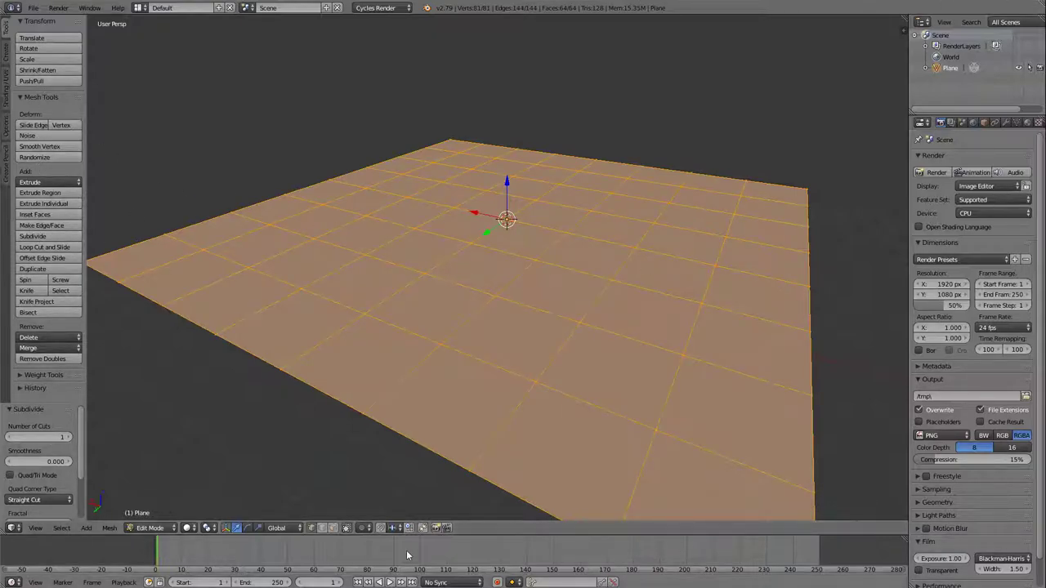
Switch to face selection and extrude two separate grid faces upward into towers, the second by about 4.006.
{"action": "left_click", "coordinate": [332, 528]}
{"action": "right_click_drag", "start_coordinate": [509, 396], "coordinate": [491, 294]}
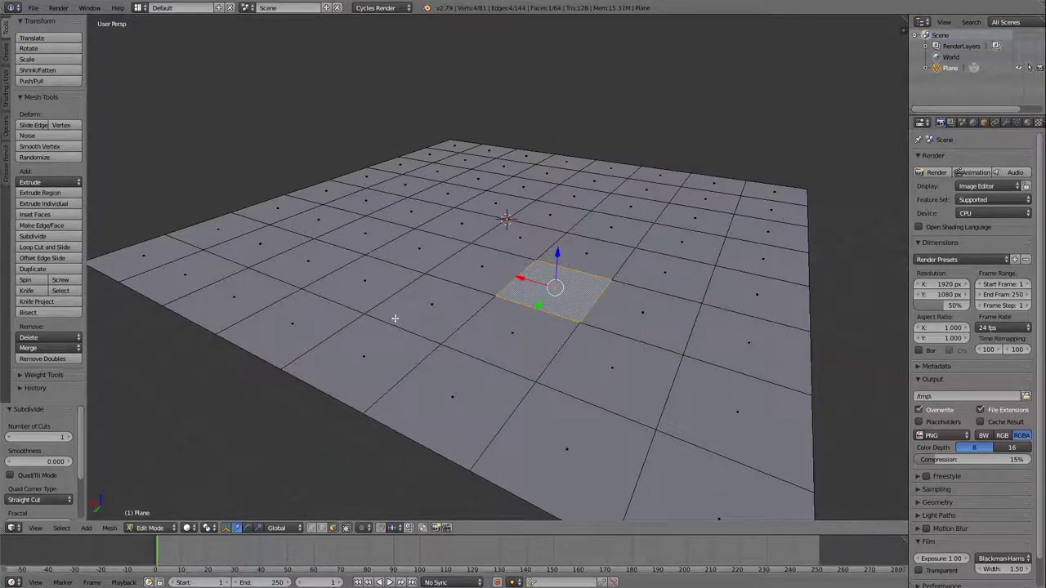
{"action": "right_click_drag", "start_coordinate": [395, 318], "coordinate": [404, 212]}
{"action": "key", "text": "e"}
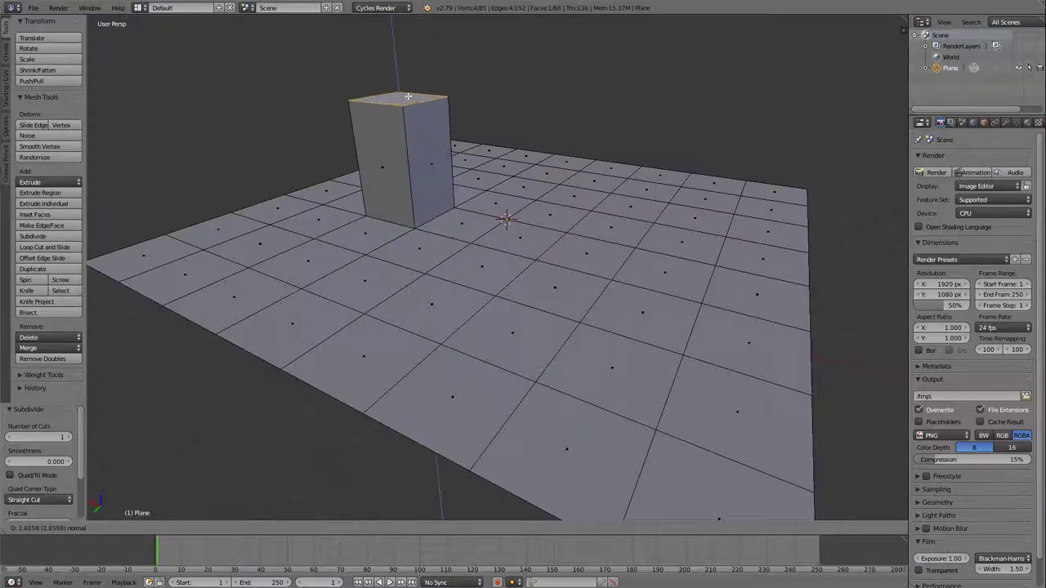
{"action": "left_click", "coordinate": [403, 84]}
{"action": "right_click", "coordinate": [656, 214]}
{"action": "key", "text": "e"}
{"action": "left_click", "coordinate": [643, 36]}
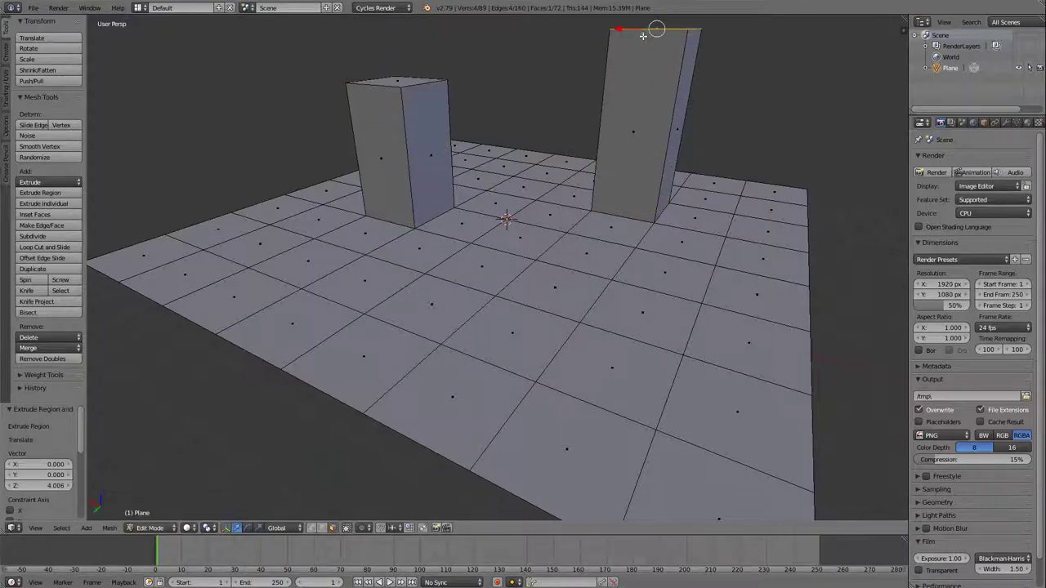
Extrude a face on the near edge of the grid upward, plus one near the middle by about 2.153.
{"action": "right_click", "coordinate": [377, 370]}
{"action": "key", "text": "e"}
{"action": "left_click", "coordinate": [331, 184]}
{"action": "right_click", "coordinate": [517, 280]}
{"action": "key", "text": "e"}
{"action": "left_click", "coordinate": [508, 161]}
Extrude the face beside the 3D cursor upward by about 5.080 to form the tallest tower.
{"action": "right_click", "coordinate": [478, 225]}
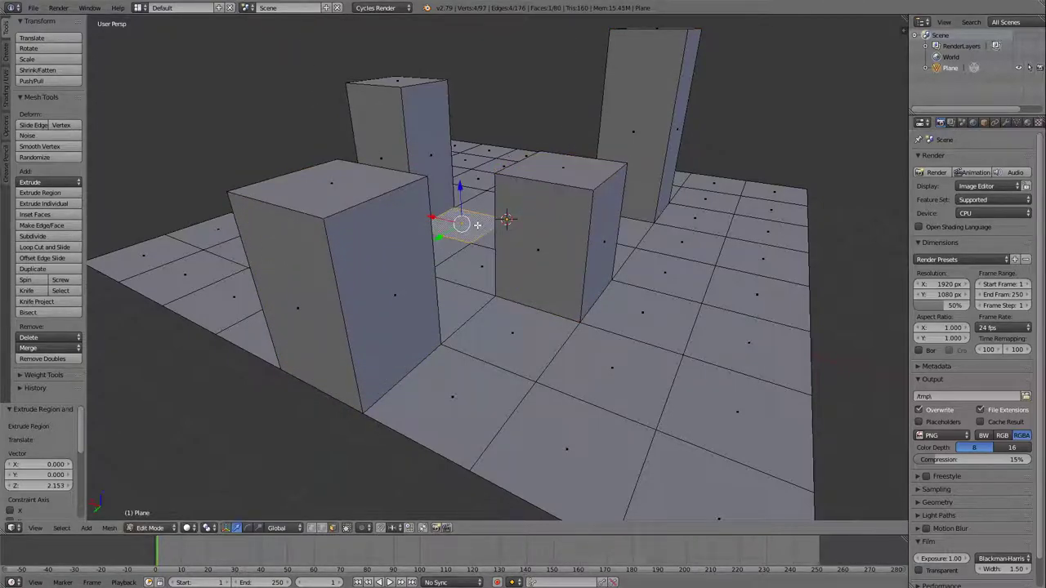
{"action": "key", "text": "e"}
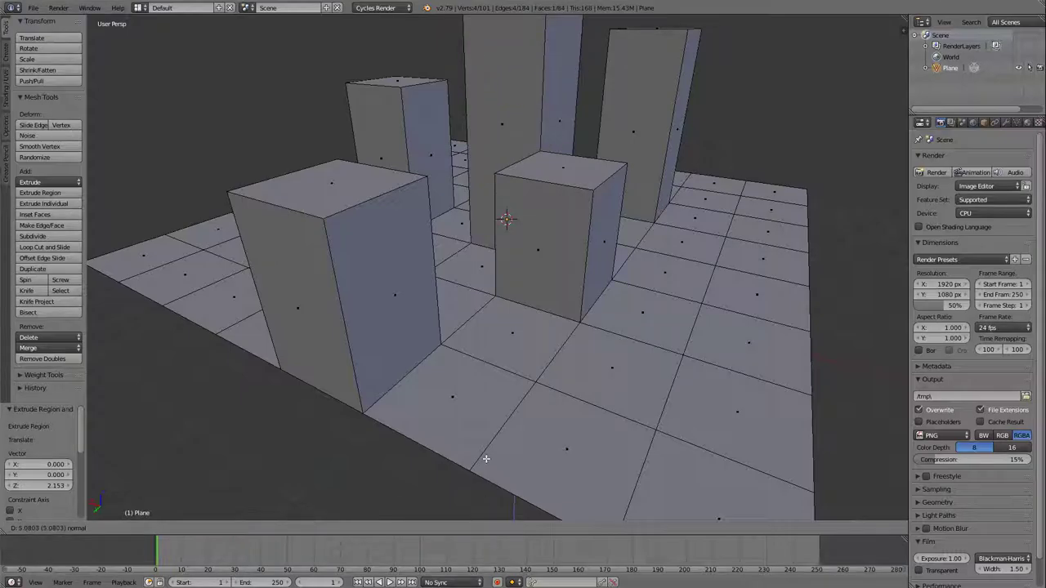
{"action": "left_click", "coordinate": [486, 460]}
{"action": "middle_click_drag", "start_coordinate": [679, 506], "coordinate": [435, 417]}
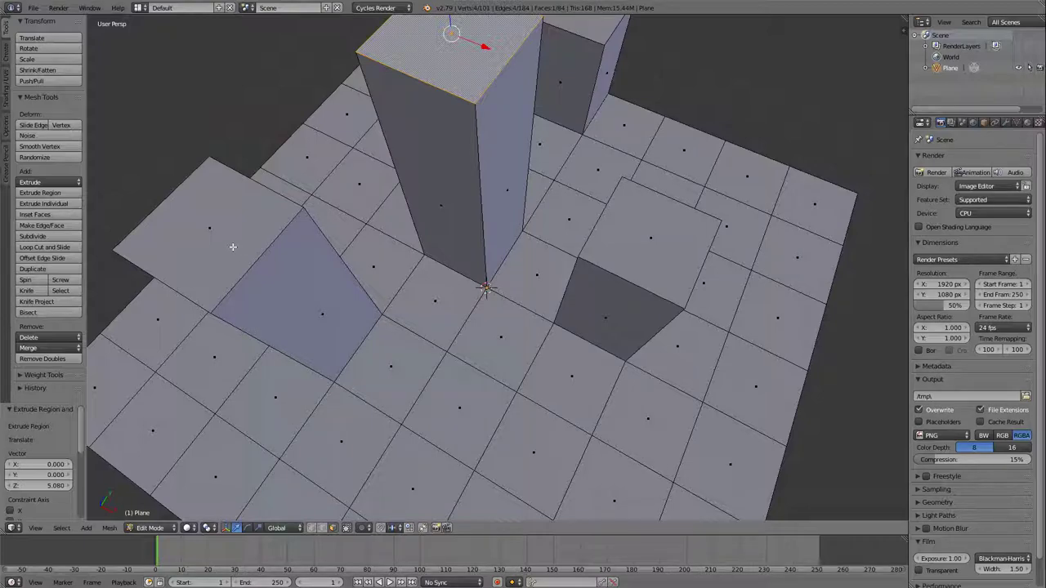
Nudge the edge tower's top face by about 0.163 in X, -0.041 in Y and -0.054 in Z, and subdivide it four times.
{"action": "mouse_move", "coordinate": [233, 247]}
{"action": "right_mouse_down"}
{"action": "mouse_move", "coordinate": [266, 352]}
{"action": "mouse_move", "coordinate": [225, 246]}
{"action": "right_mouse_up"}
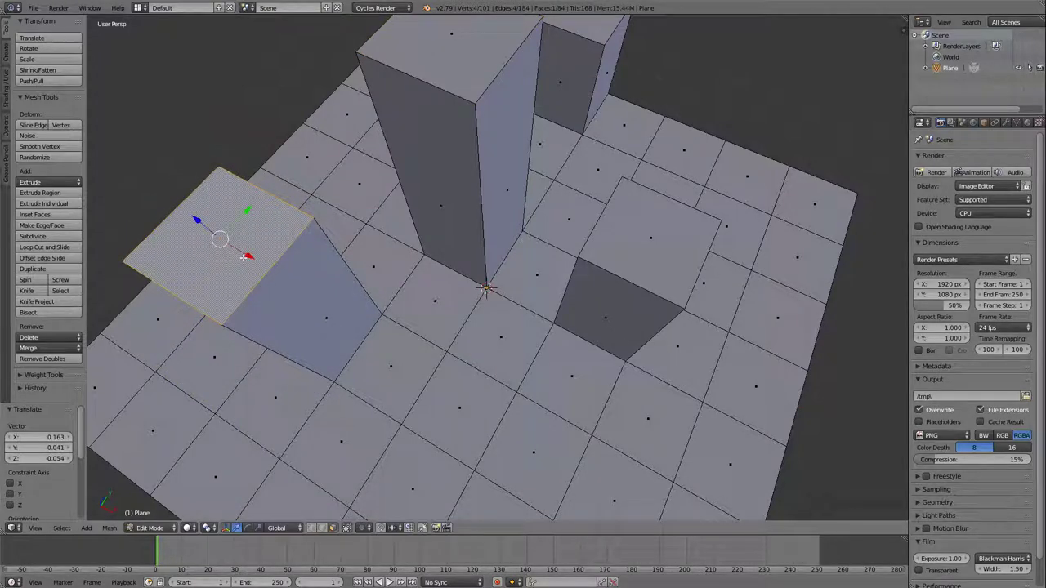
{"action": "left_click", "coordinate": [53, 236]}
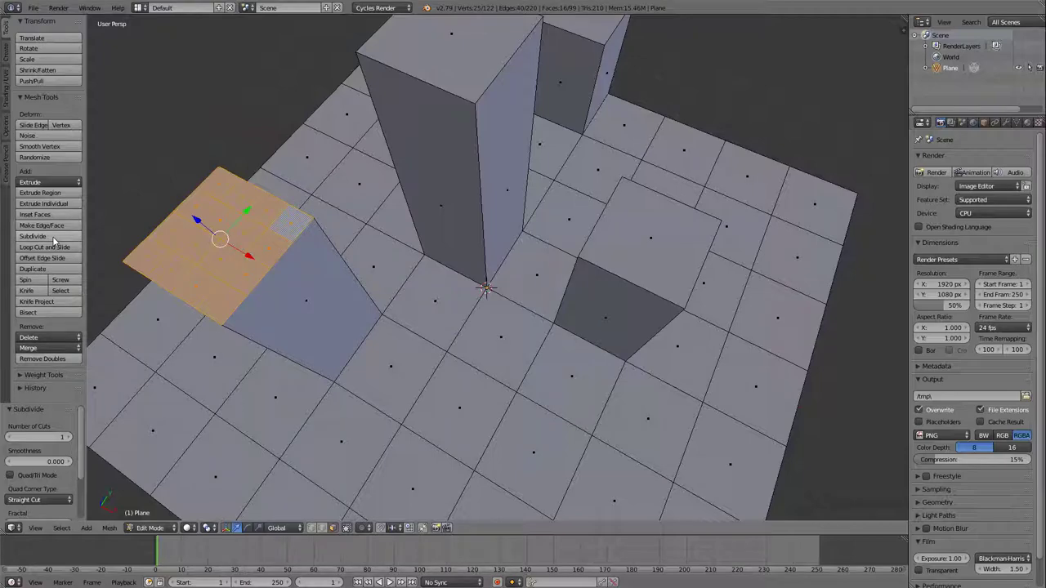
{"action": "left_click", "coordinate": [53, 236]}
{"action": "left_click", "coordinate": [52, 236]}
Extrude two tiny faces of the subdivided tower roof upward into thin antennas, the second by about 1.205.
{"action": "right_click", "coordinate": [178, 249]}
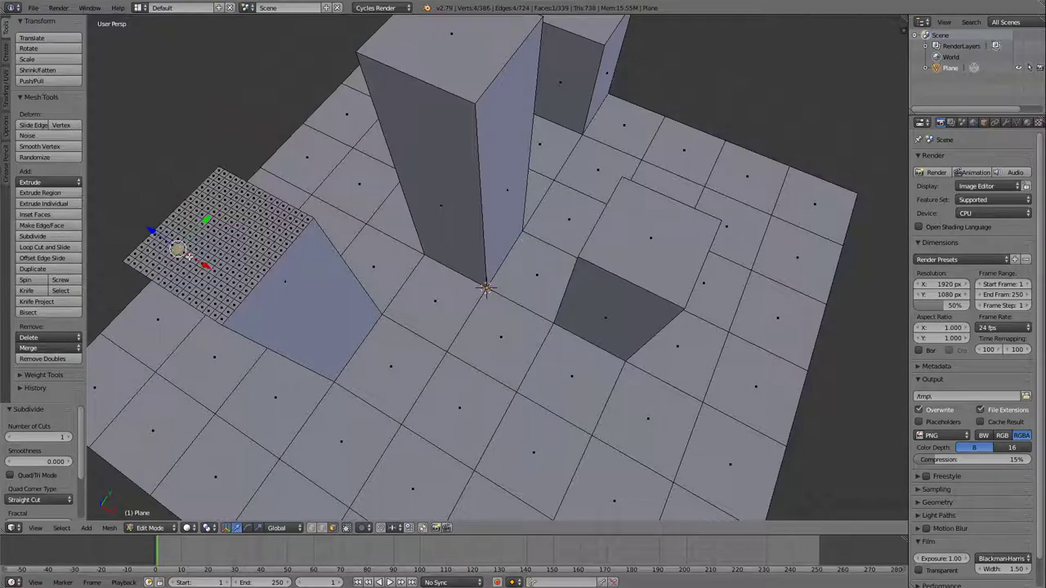
{"action": "key", "text": "e"}
{"action": "left_click", "coordinate": [151, 139]}
{"action": "key", "text": "e"}
{"action": "left_click", "coordinate": [209, 153]}
Try shifting the tallest tower's top face sideways, and undo the move.
{"action": "scroll", "coordinate": [227, 250], "scroll_direction": "down", "scroll_amount": 3}
{"action": "middle_click_drag", "start_coordinate": [227, 250], "coordinate": [434, 220]}
{"action": "right_click", "coordinate": [354, 158]}
{"action": "right_click", "coordinate": [488, 108]}
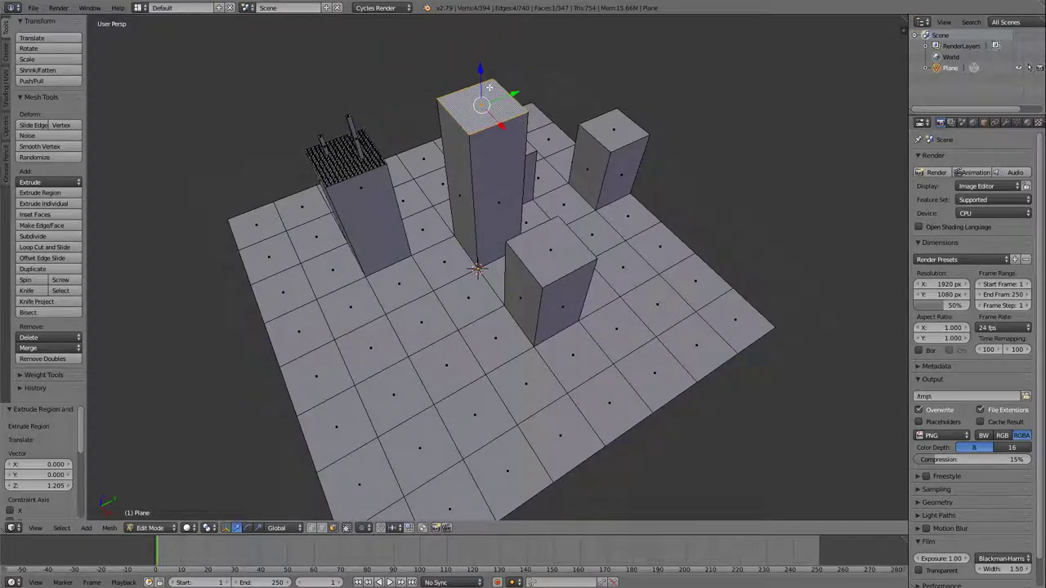
{"action": "key", "text": "g"}
{"action": "left_click", "coordinate": [514, 79]}
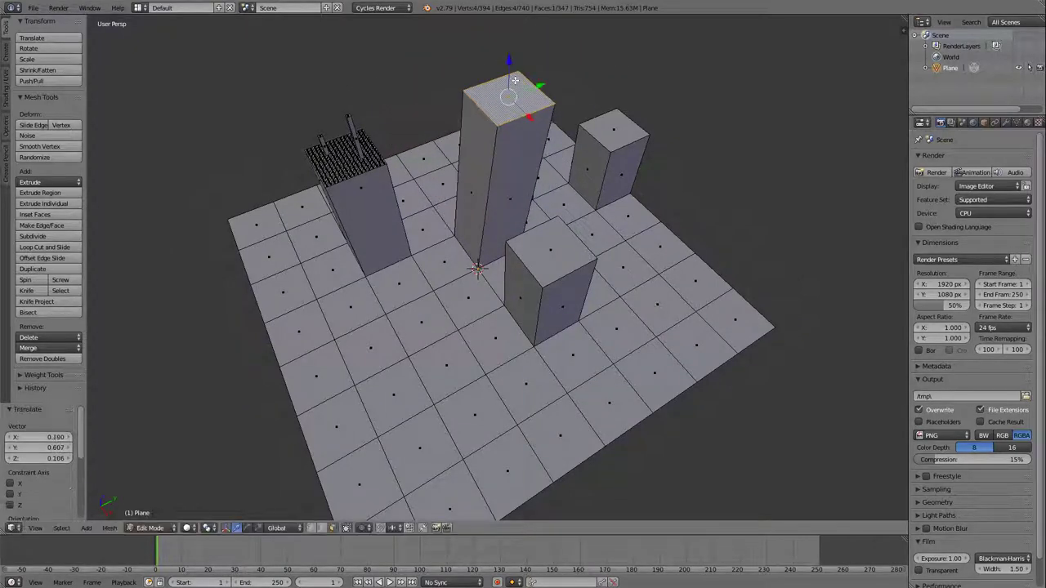
{"action": "key", "text": "ctrl+z"}
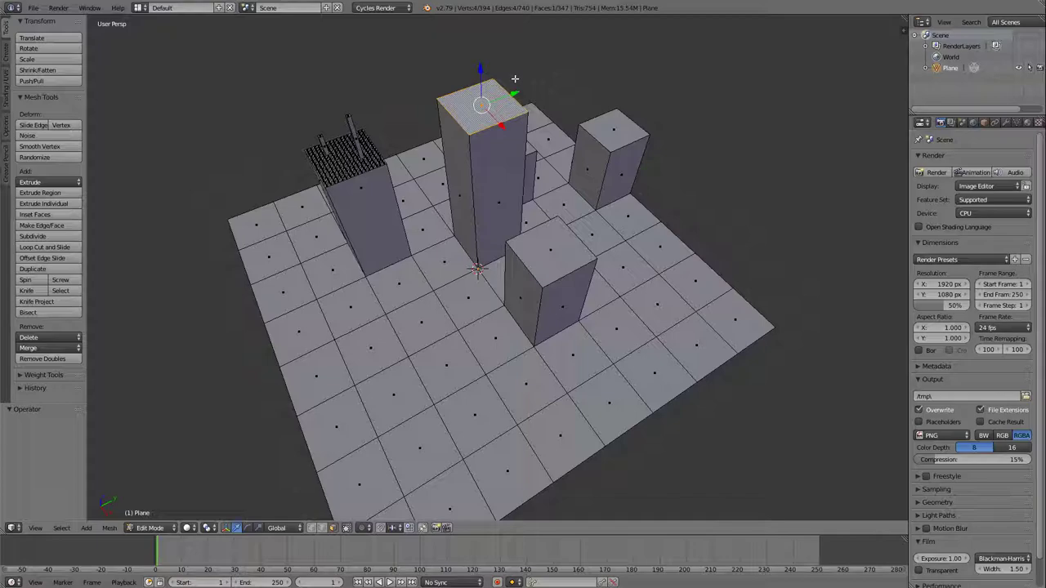
Subdivide the tallest tower's top face twice and select its centre vertex in vertex selection mode.
{"action": "left_click", "coordinate": [22, 236]}
{"action": "left_click", "coordinate": [23, 236]}
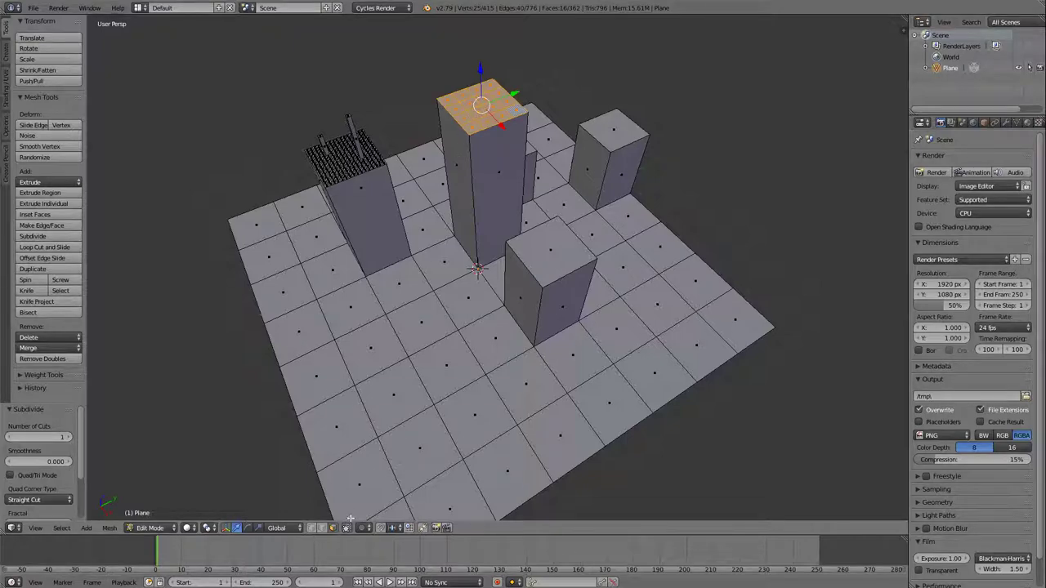
{"action": "left_click", "coordinate": [312, 528]}
{"action": "right_click", "coordinate": [482, 105]}
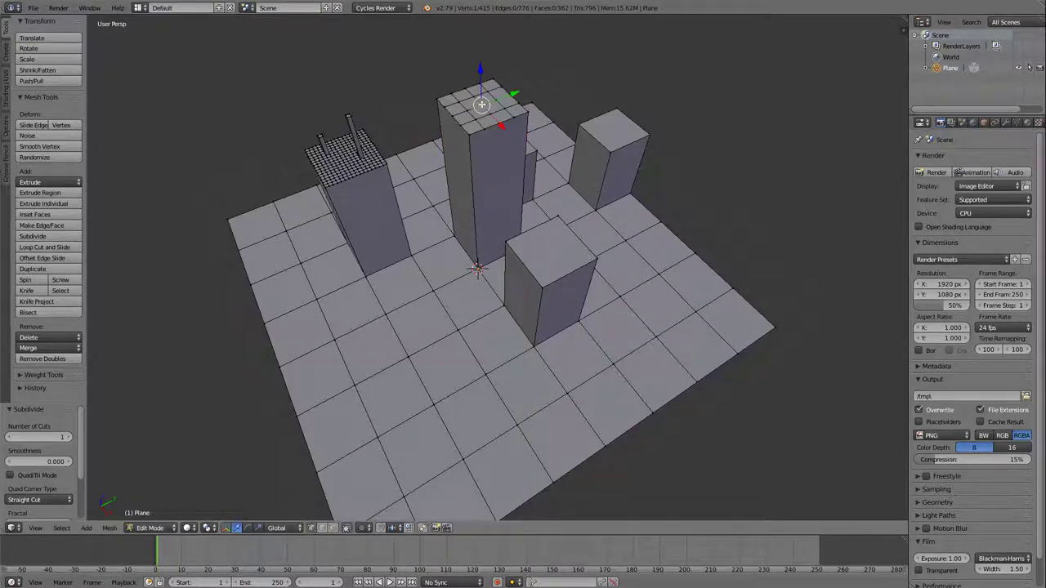
Try pulling the roof's centre vertex freely into a spike by about 1.303, and undo the move.
{"action": "scroll", "coordinate": [472, 117], "scroll_direction": "up", "scroll_amount": 2}
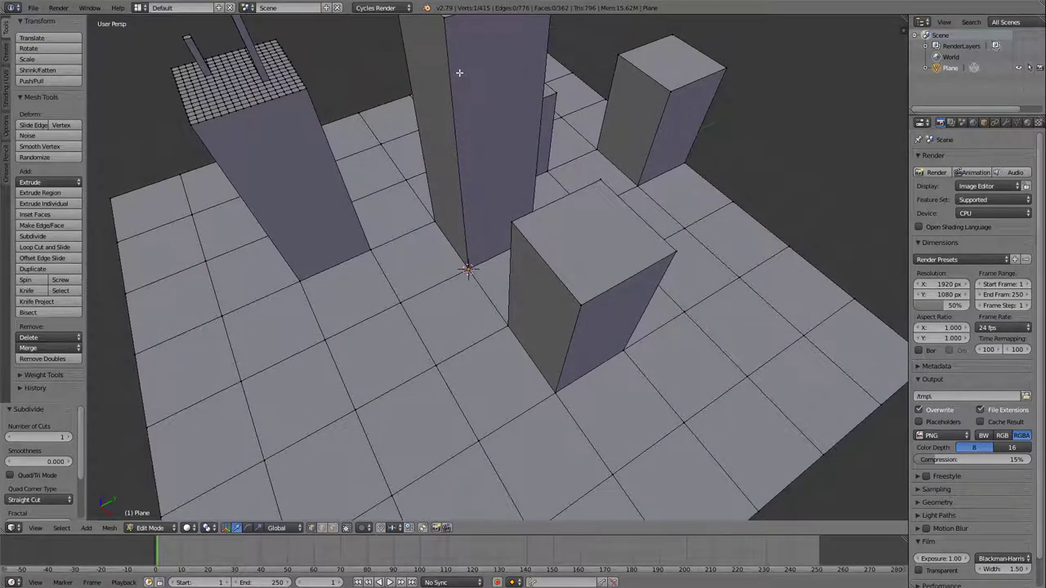
{"action": "scroll", "coordinate": [460, 72], "scroll_direction": "down", "scroll_amount": 2}
{"action": "middle_click_drag", "start_coordinate": [476, 55], "coordinate": [469, 190], "text": "shift"}
{"action": "key", "text": "g"}
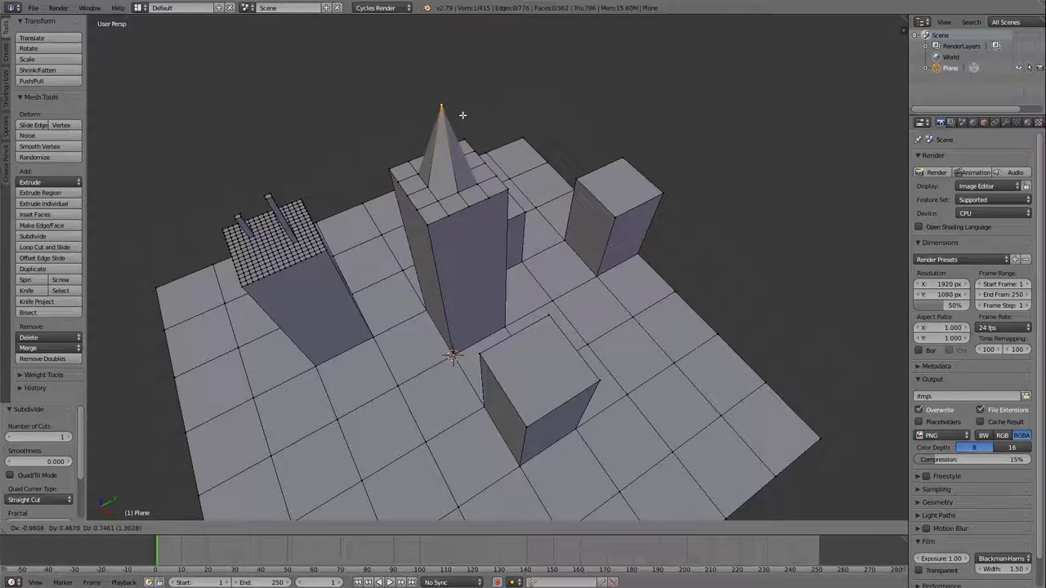
{"action": "left_click", "coordinate": [463, 115]}
{"action": "middle_click_drag", "start_coordinate": [463, 115], "coordinate": [404, 148]}
{"action": "key", "text": "ctrl+z"}
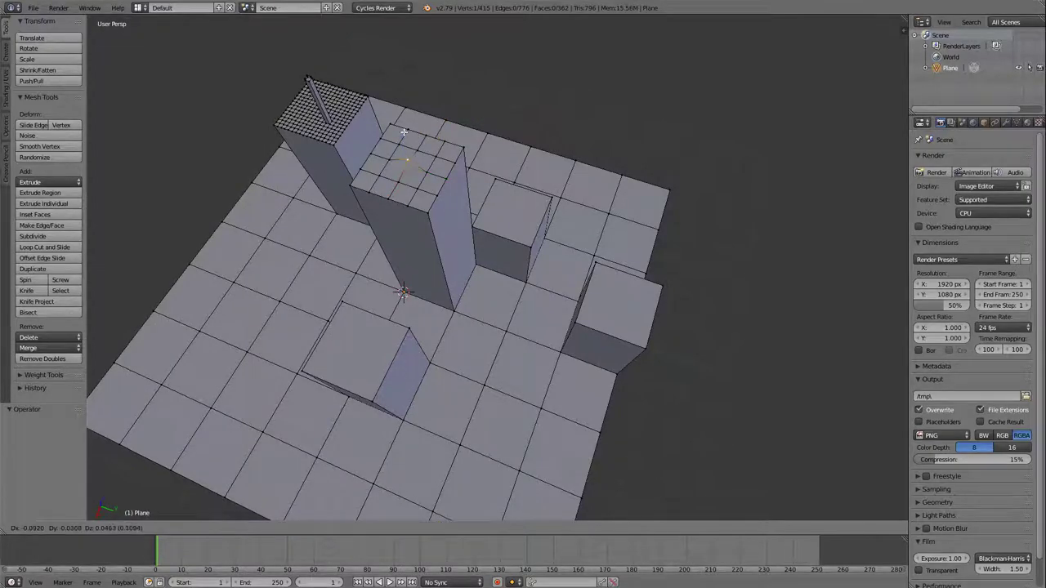
Raise the roof's centre vertex along the Z axis by about 1.675 to form a straight spire.
{"action": "key", "text": "g"}
{"action": "key", "text": "z"}
{"action": "left_click", "coordinate": [480, 181]}
{"action": "middle_click_drag", "start_coordinate": [481, 181], "coordinate": [447, 131]}
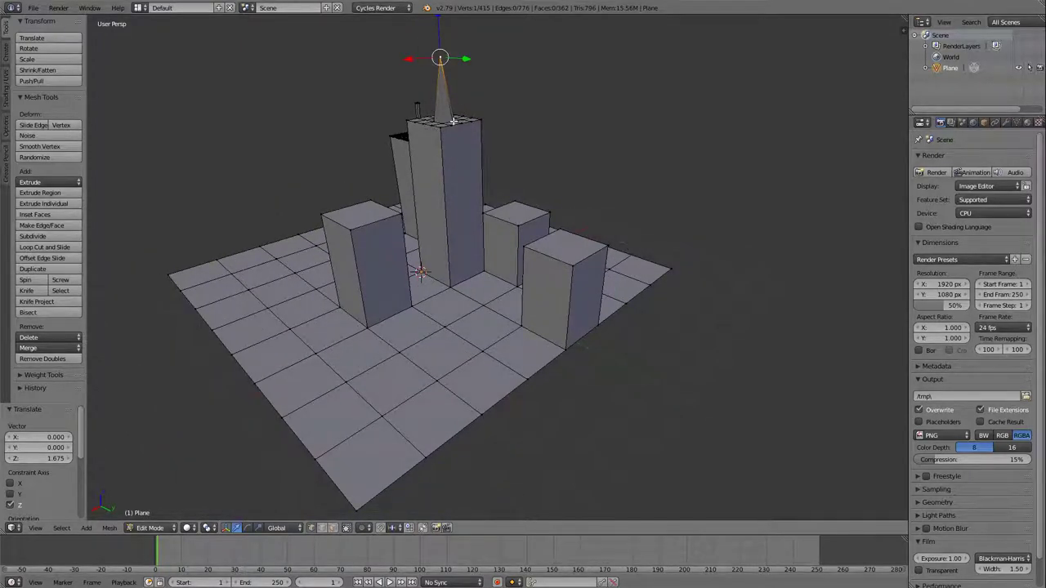
{"action": "middle_click_drag", "start_coordinate": [463, 99], "coordinate": [480, 123]}
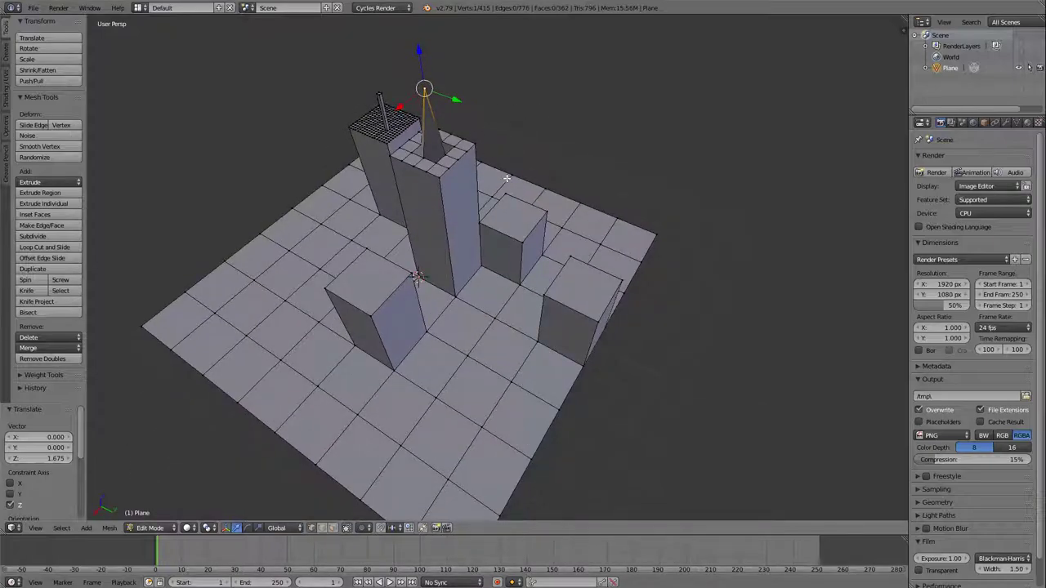